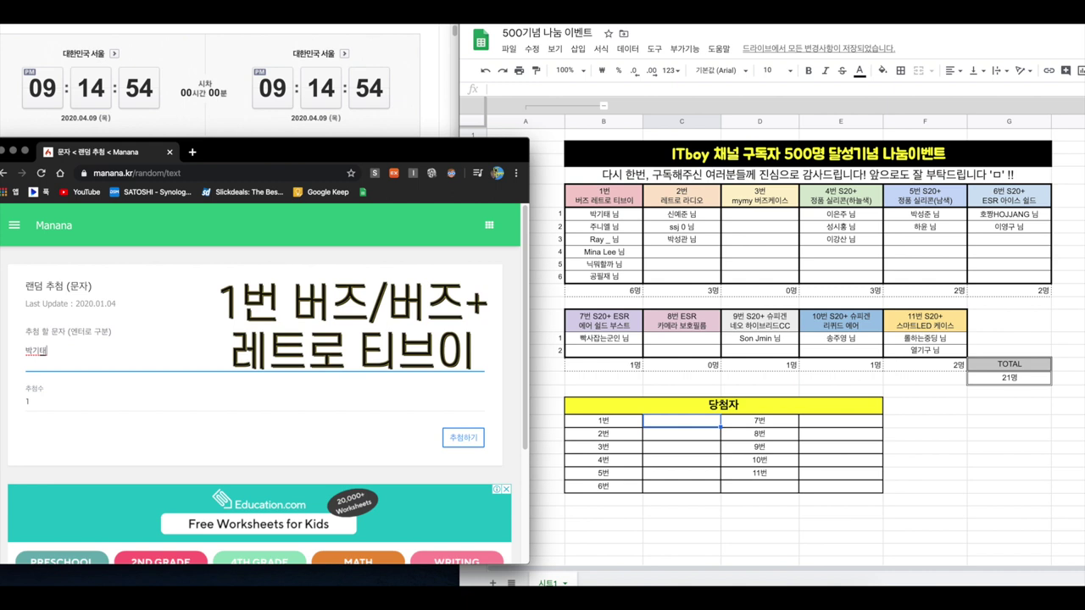
Enter the six prize-1 entrant names, one per line, and run the Manana draw
{"action": "type", "text": "님"}
{"action": "key", "text": "Return"}
{"action": "type", "text": "Ray"}
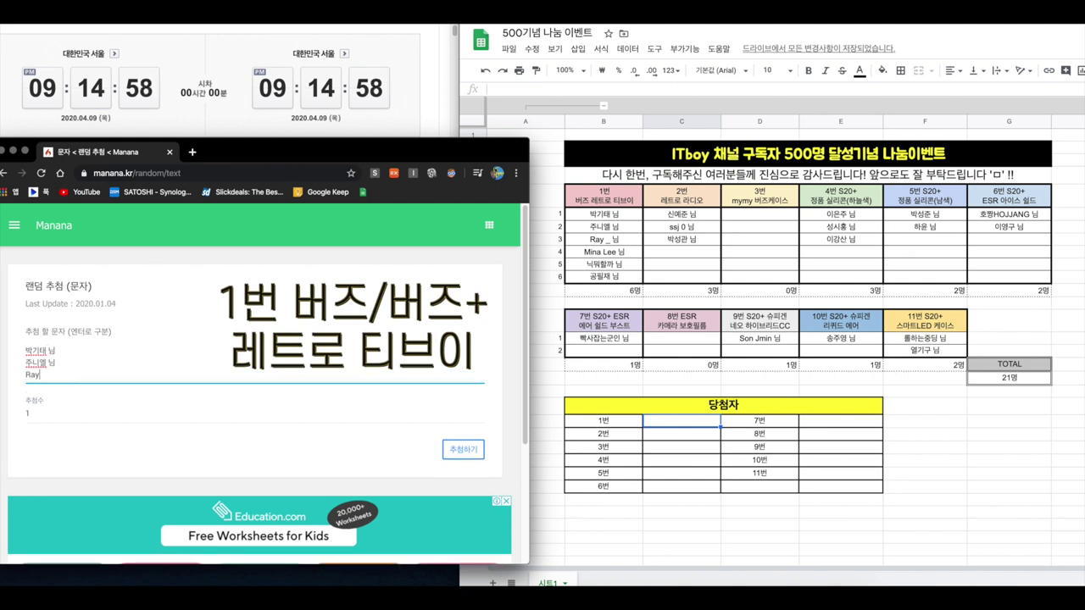
{"action": "type", "text": " _ 님"}
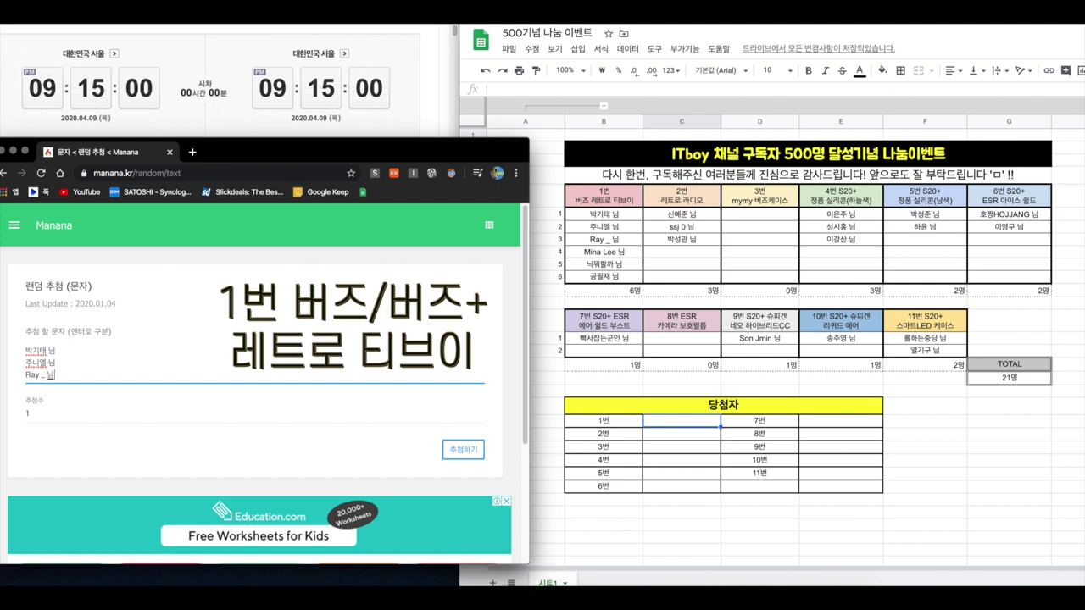
{"action": "key", "text": "Return"}
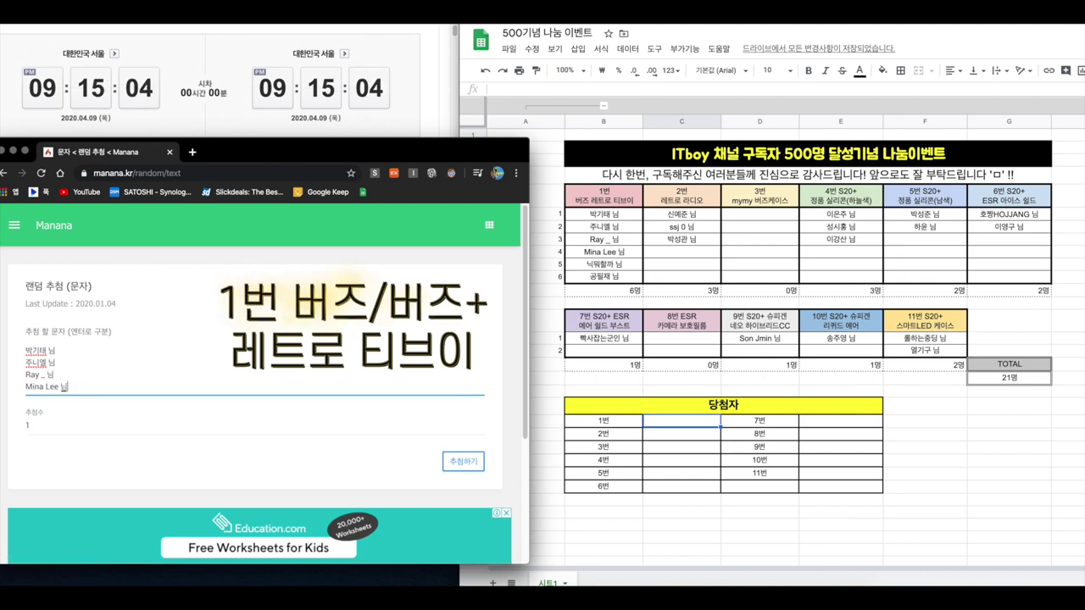
{"action": "type", "text": " 님"}
{"action": "key", "text": "Return"}
{"action": "type", "text": "닉뭐할까 님"}
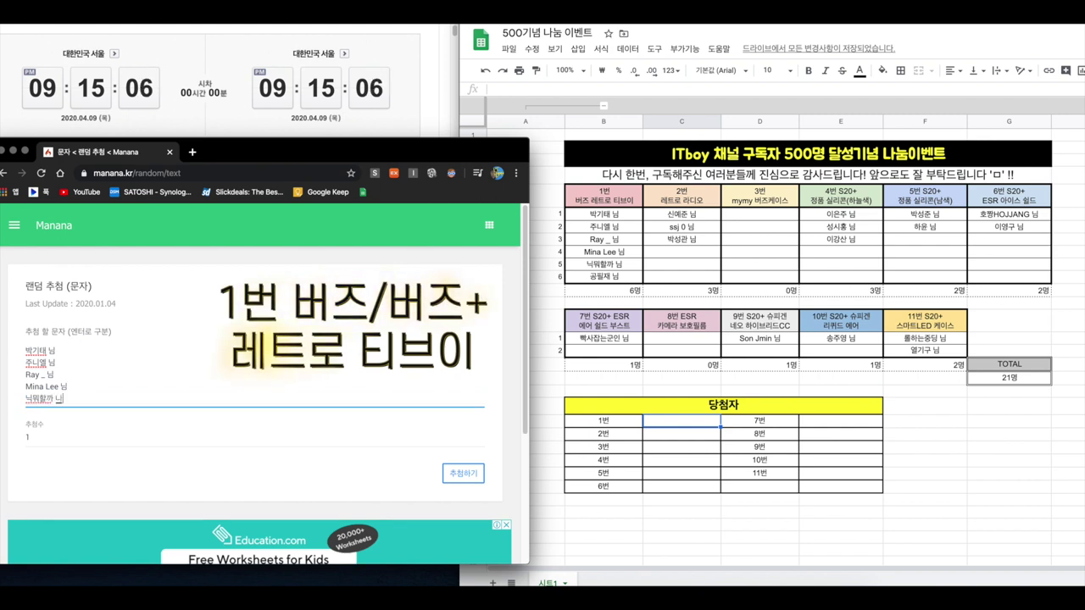
{"action": "key", "text": "Return"}
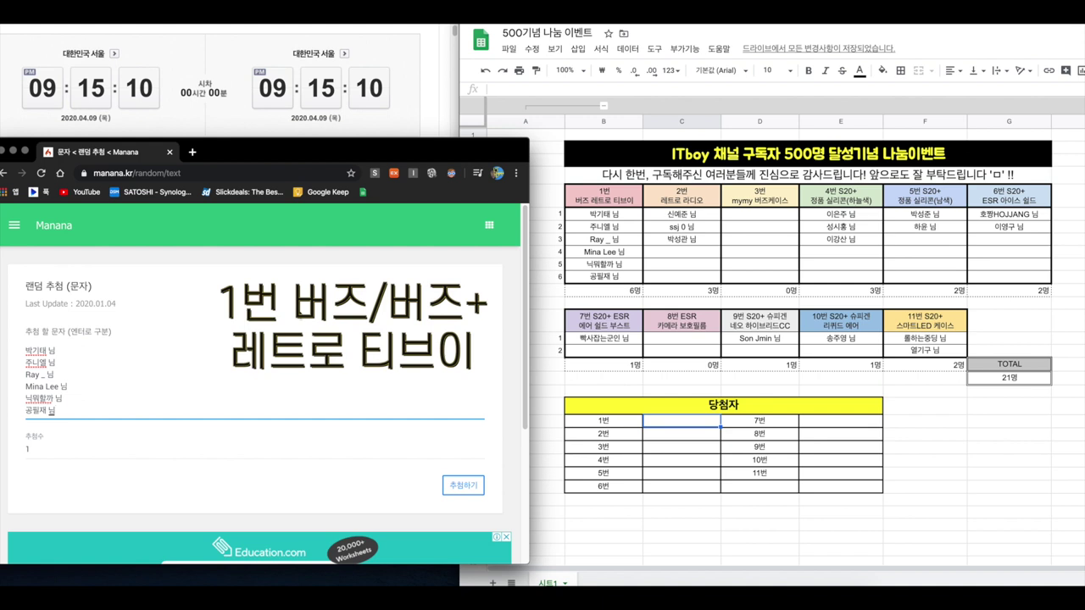
{"action": "left_click", "coordinate": [461, 486]}
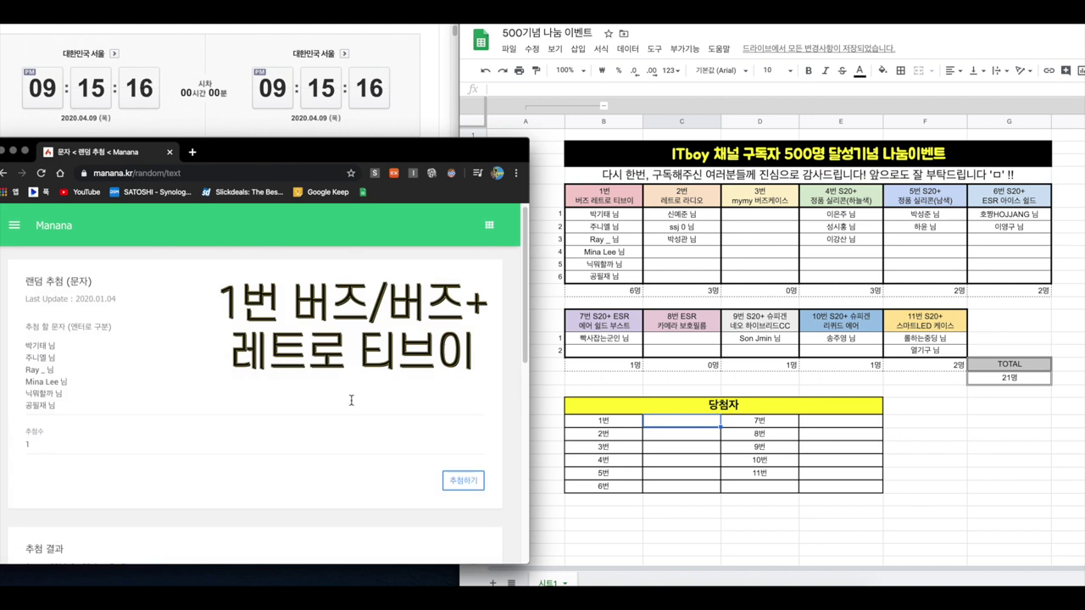
Record the drawn prize-1 winner in cell C21 beside 1번, then return to Manana
{"action": "scroll", "coordinate": [351, 399], "scroll_direction": "down", "scroll_amount": 5}
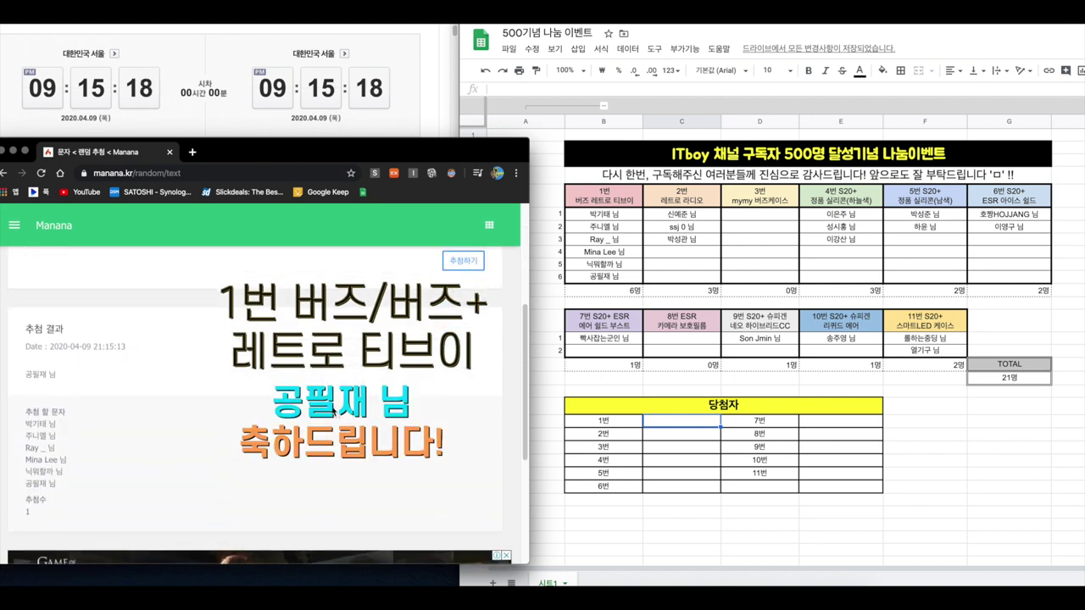
{"action": "left_click_drag", "start_coordinate": [27, 375], "coordinate": [81, 379]}
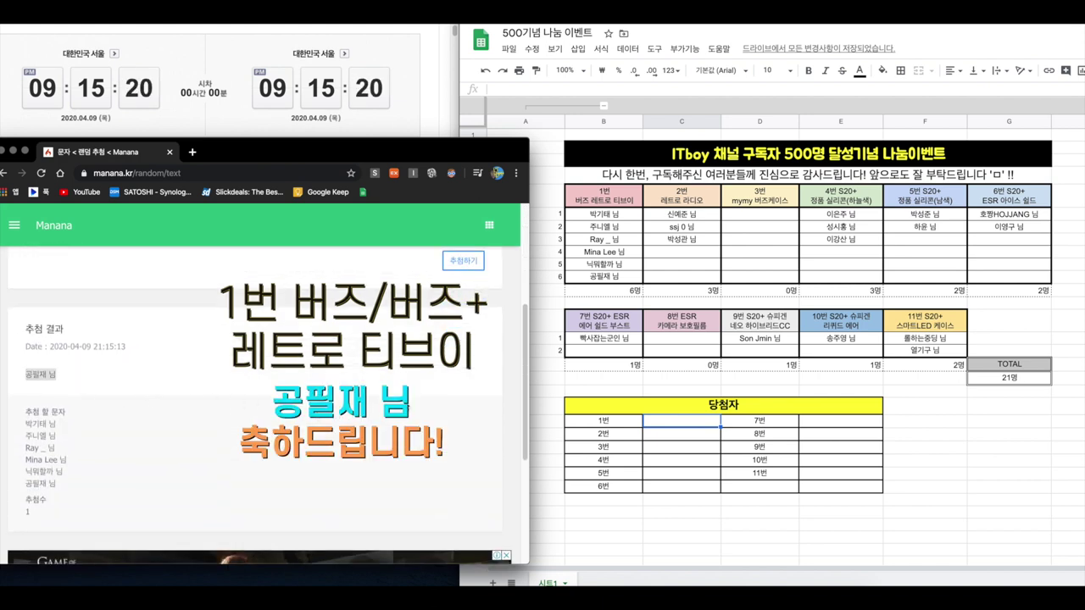
{"action": "left_click", "coordinate": [688, 421]}
{"action": "key", "text": "Return"}
{"action": "key", "text": "Return"}
{"action": "left_click", "coordinate": [379, 346]}
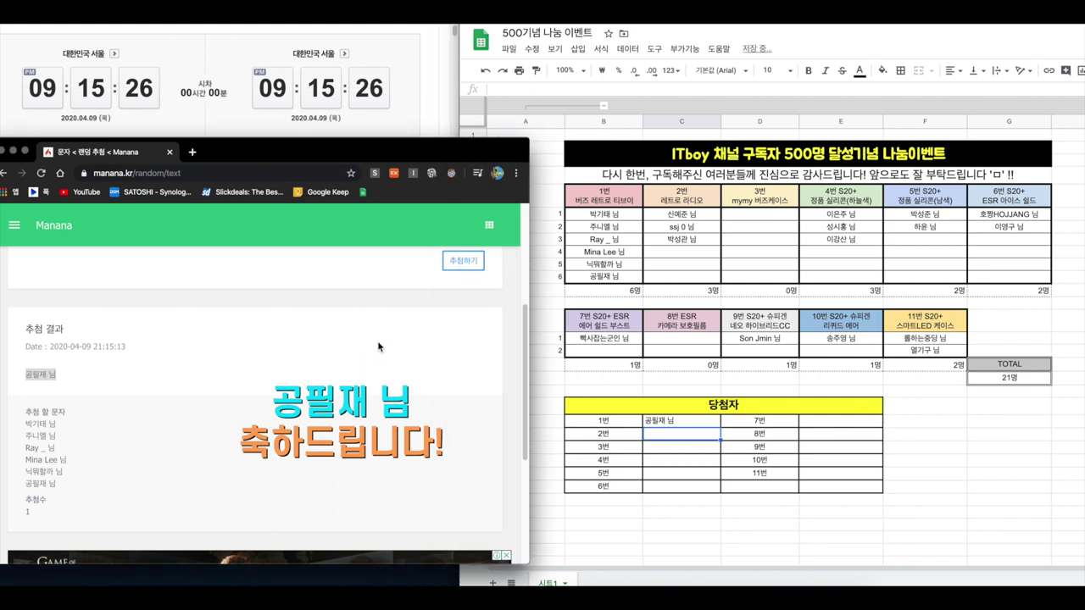
{"action": "scroll", "coordinate": [379, 347], "scroll_direction": "up", "scroll_amount": 5}
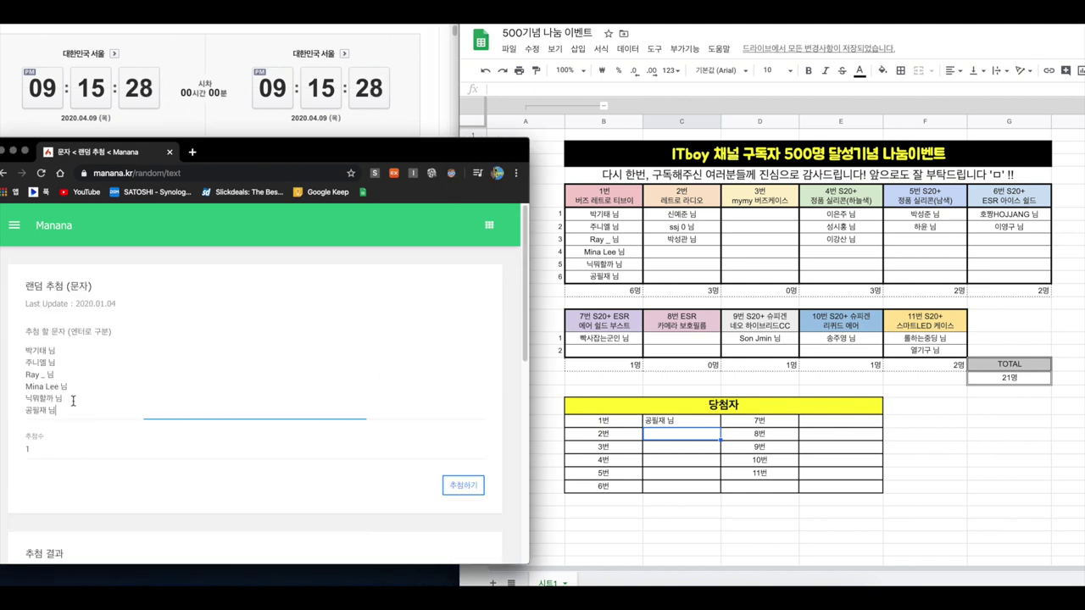
Replace the entrant list with the three prize-2 names and run the draw
{"action": "left_click_drag", "start_coordinate": [85, 410], "coordinate": [20, 345]}
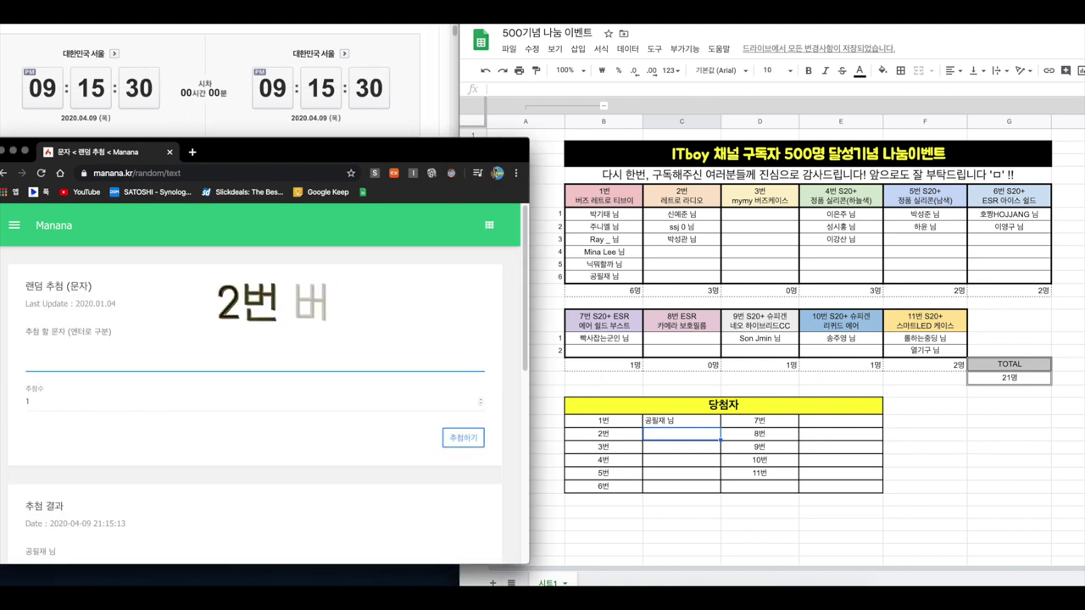
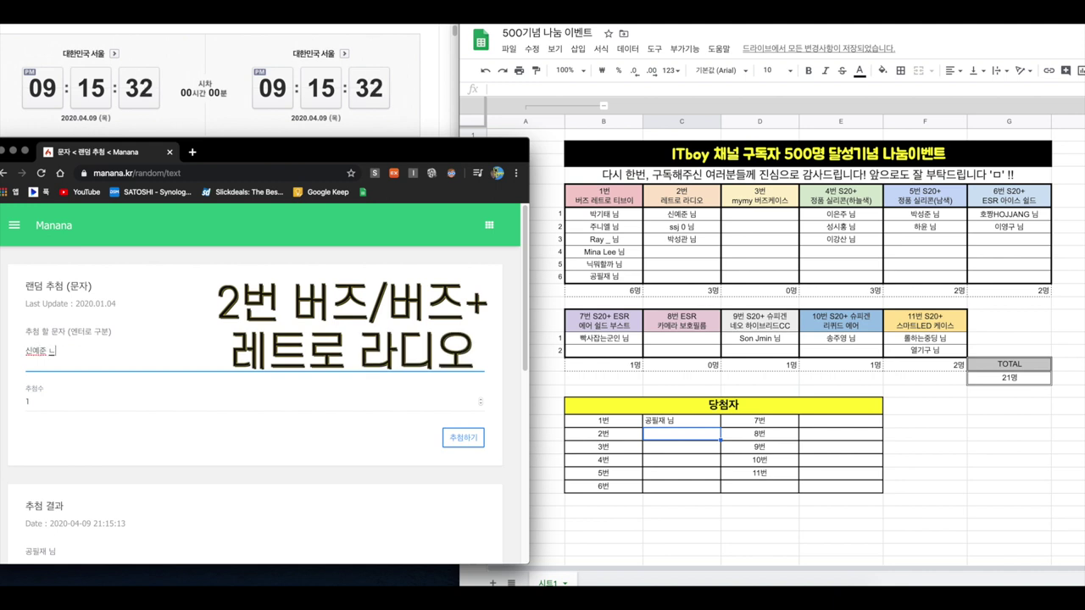
{"action": "key", "text": "Return"}
{"action": "type", "text": "ssj 0 님"}
{"action": "key", "text": "Return"}
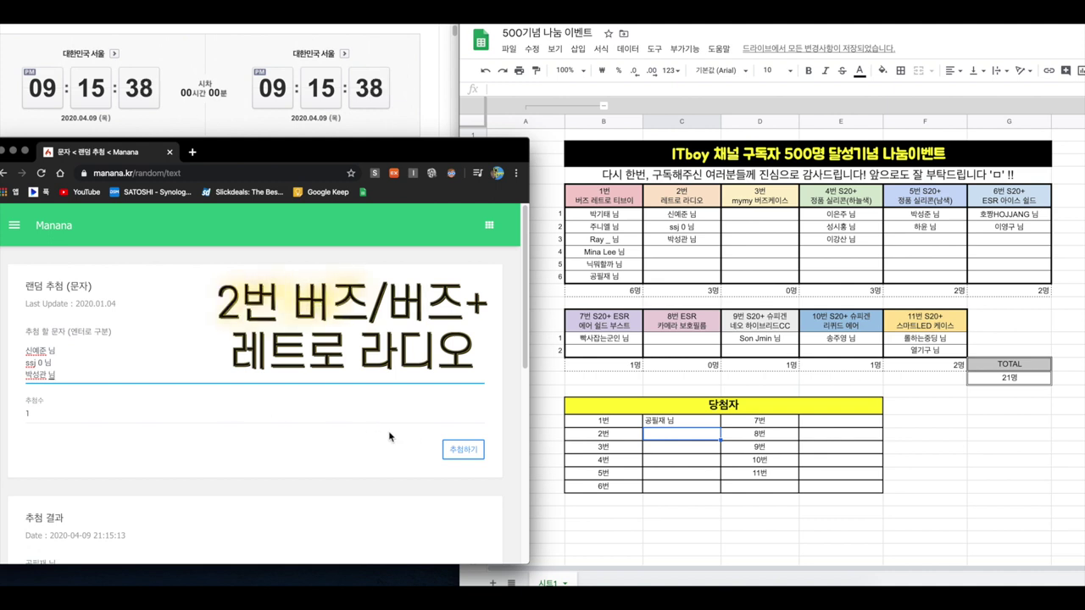
{"action": "left_click", "coordinate": [451, 447]}
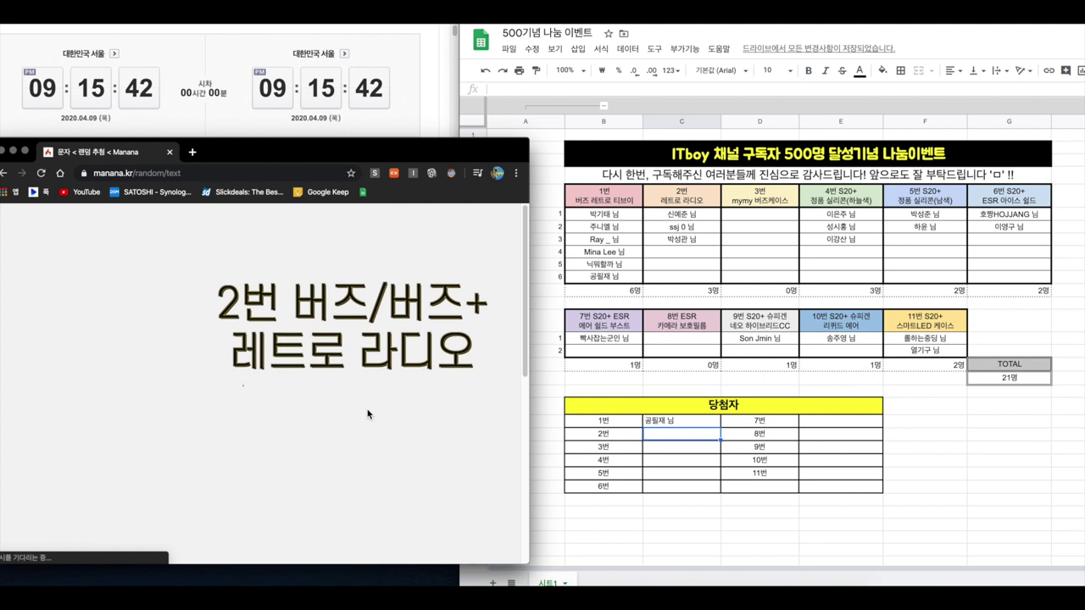
Enter the prize-2 winner in cell C22, then select Manana's entrant list for replacement
{"action": "scroll", "coordinate": [357, 408], "scroll_direction": "down", "scroll_amount": 5}
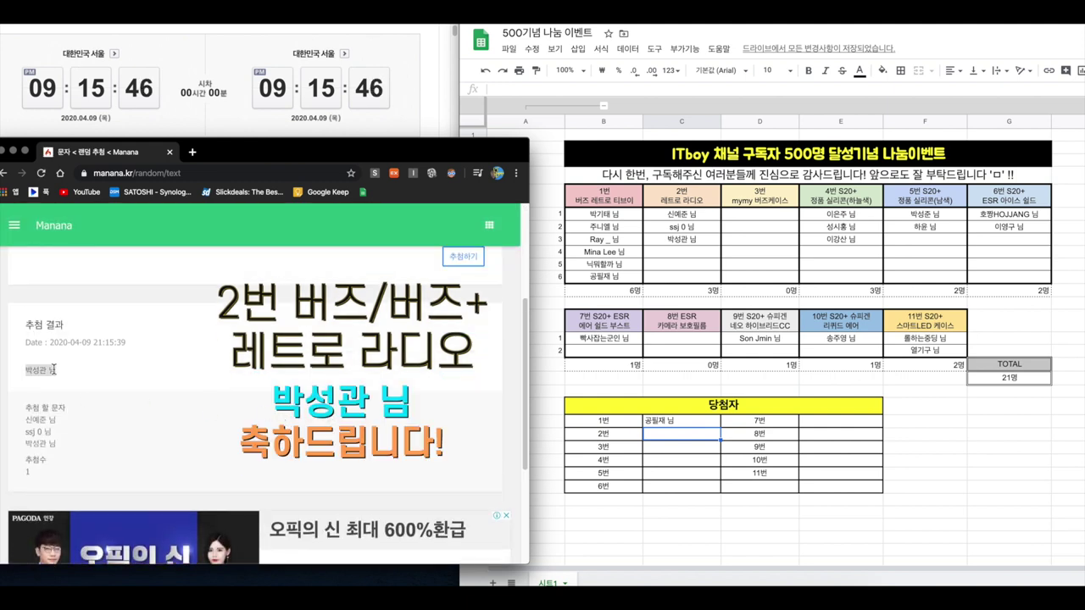
{"action": "left_click", "coordinate": [691, 434]}
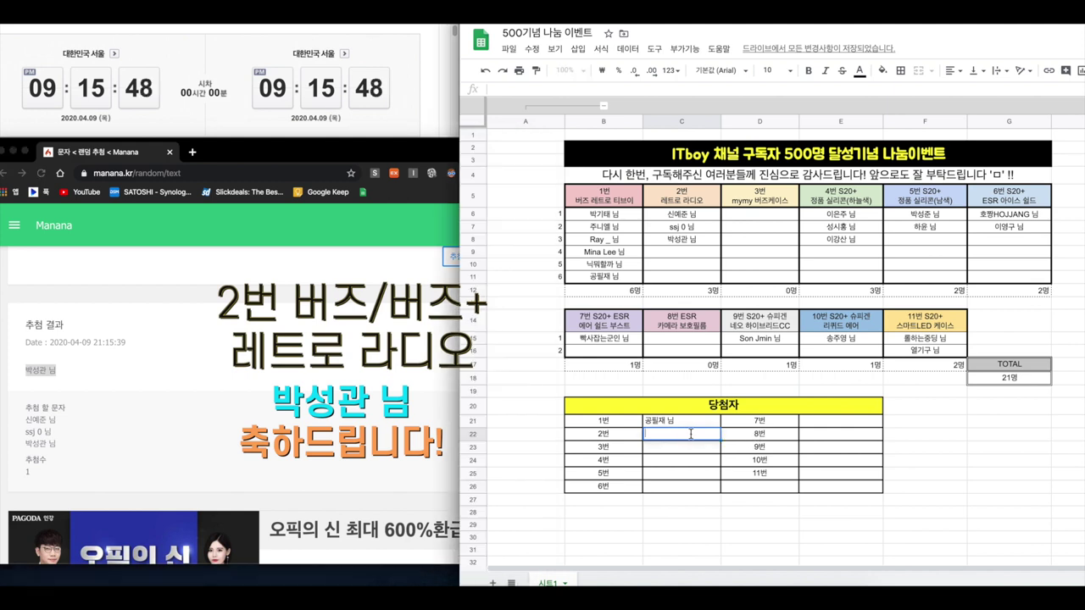
{"action": "key", "text": "Return"}
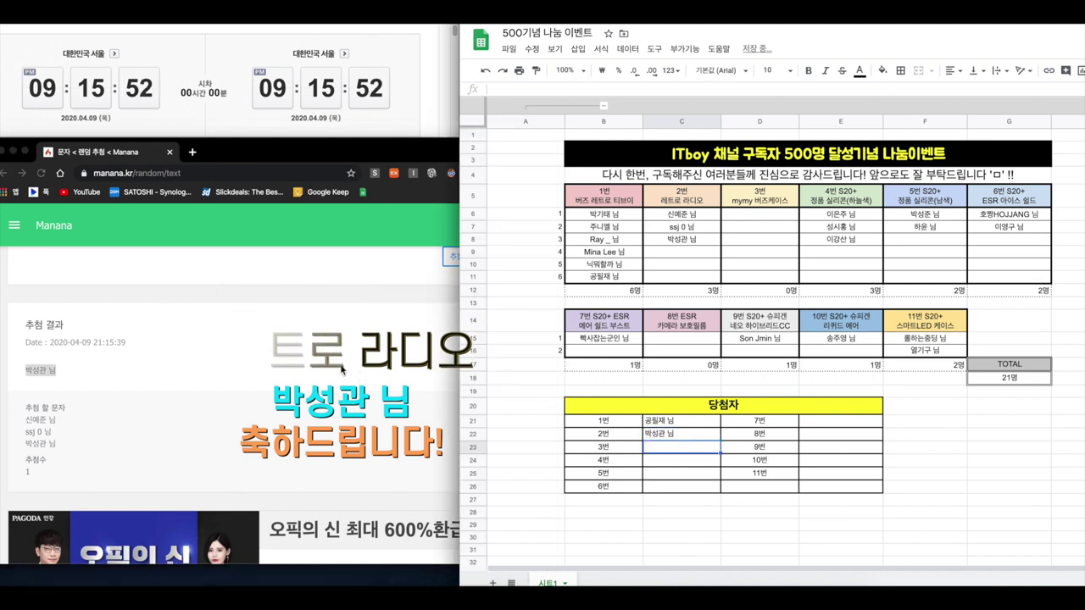
{"action": "left_click", "coordinate": [212, 347]}
{"action": "scroll", "coordinate": [213, 348], "scroll_direction": "up", "scroll_amount": 3}
{"action": "left_click", "coordinate": [239, 367]}
{"action": "key", "text": "super+a"}
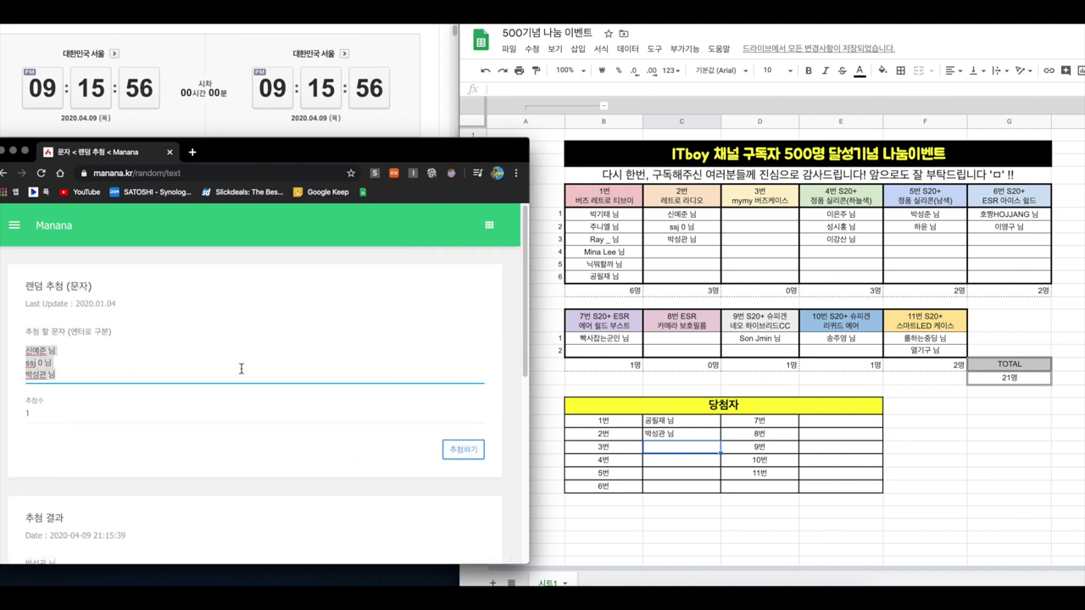
Clear the entrant list and mark prize 3 as 없음 in cell C23
{"action": "key", "text": "BackSpace"}
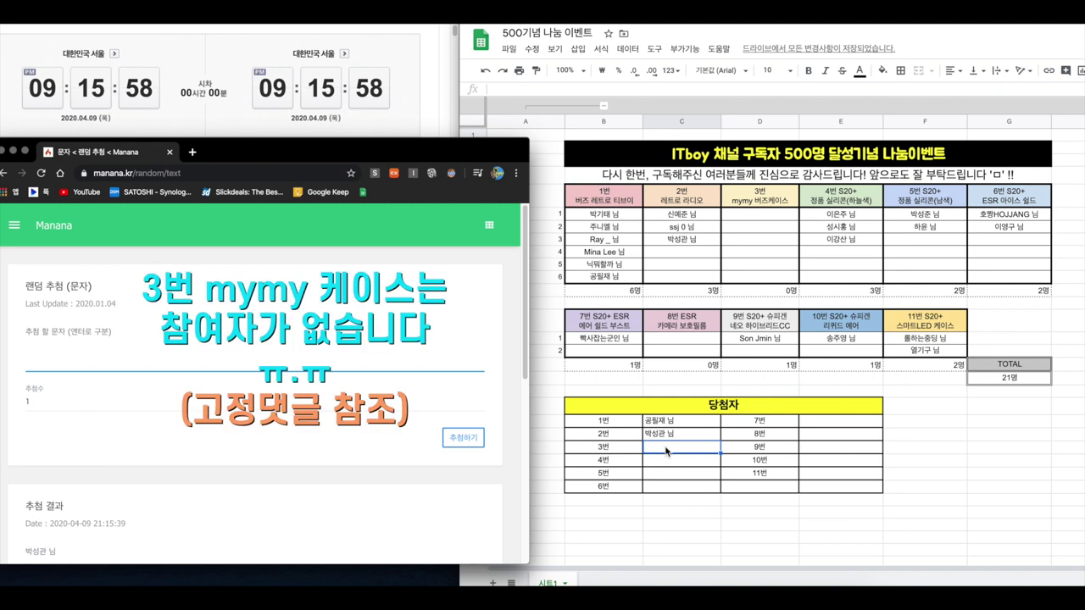
{"action": "left_click", "coordinate": [678, 453]}
{"action": "type", "text": "없음"}
{"action": "key", "text": "Return"}
Enter the three prize-4 entrant names in Manana and run the draw
{"action": "left_click", "coordinate": [170, 351]}
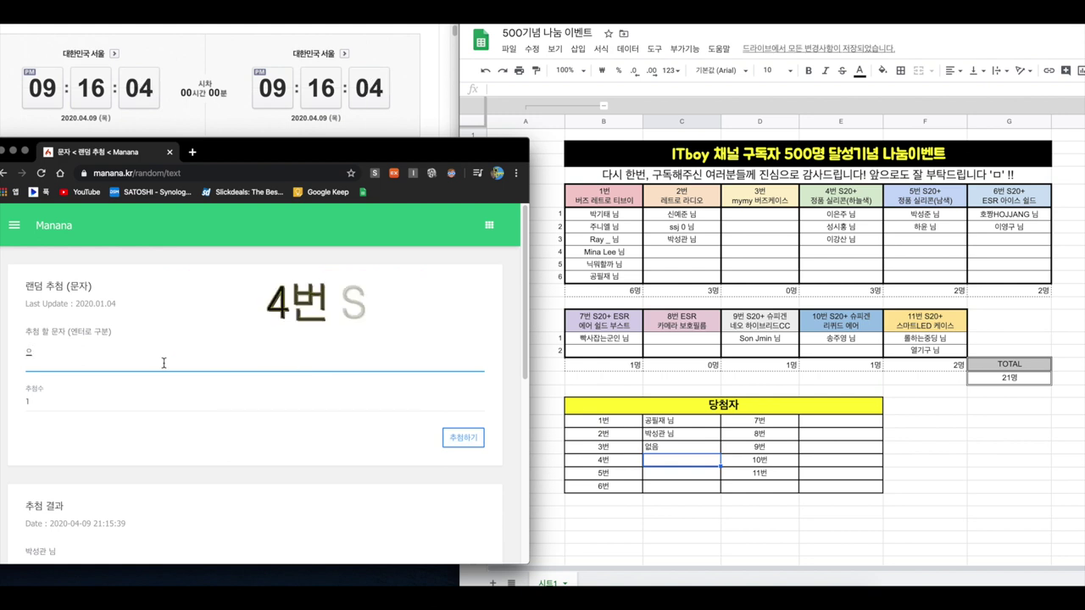
{"action": "key", "text": "Return"}
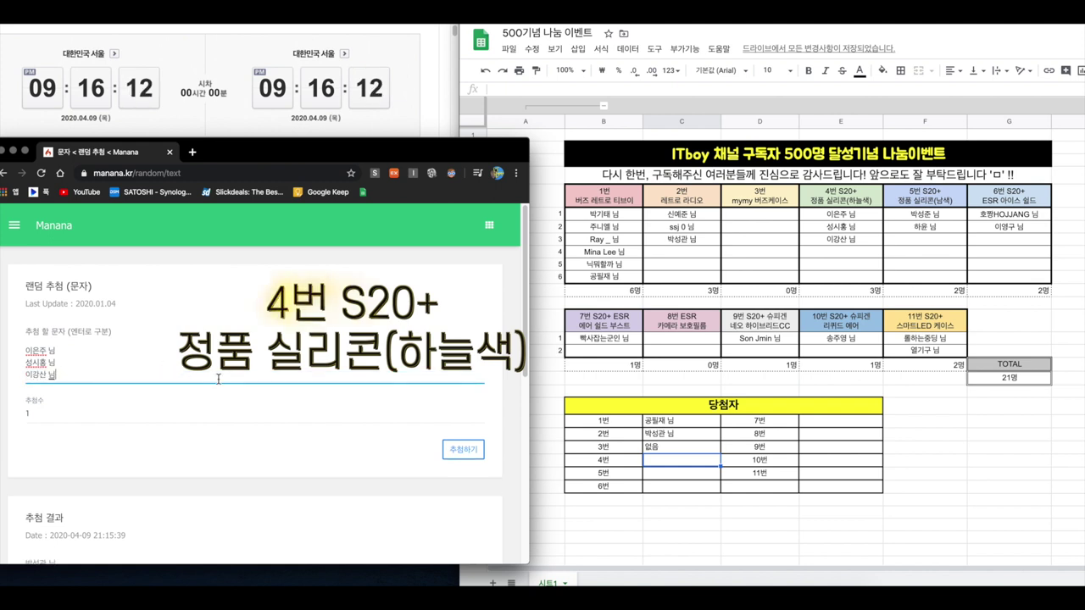
{"action": "left_click", "coordinate": [455, 449]}
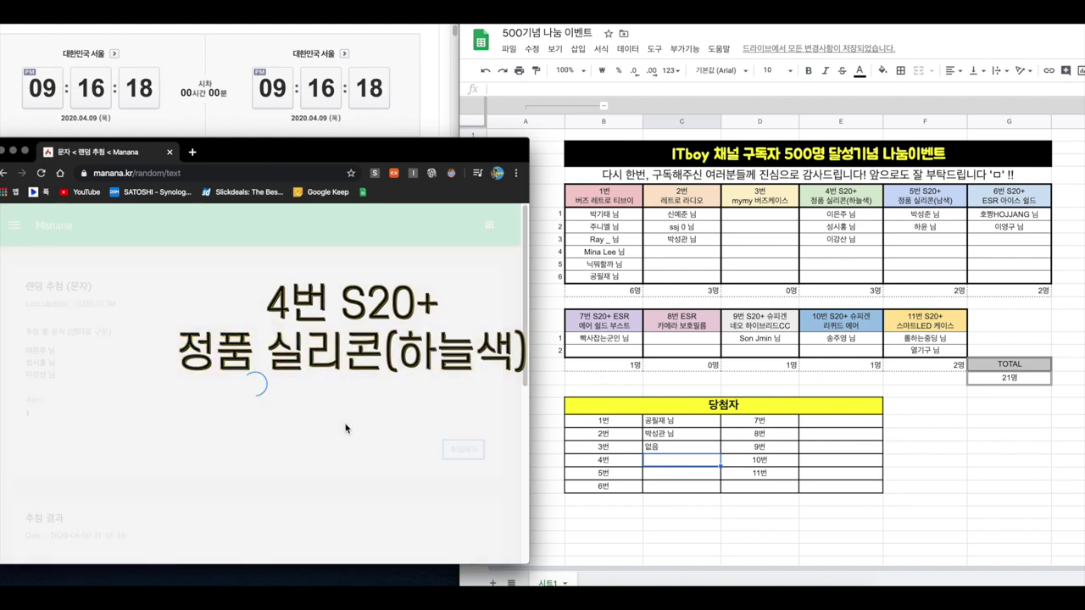
Record the drawn prize-4 winner in cell C24 beside 4번
{"action": "scroll", "coordinate": [59, 423], "scroll_direction": "down", "scroll_amount": 2}
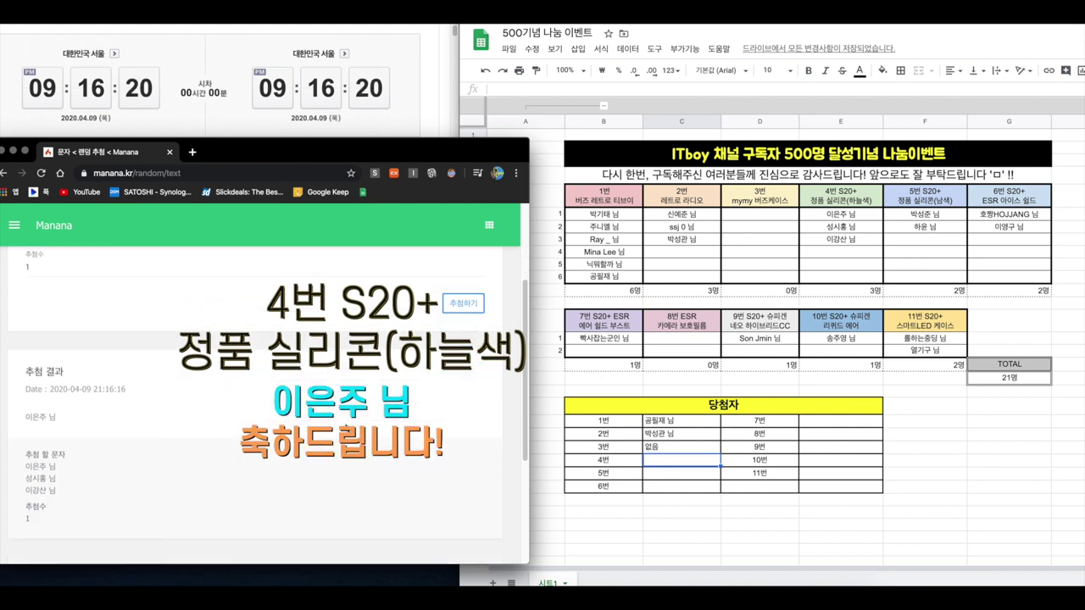
{"action": "left_click_drag", "start_coordinate": [28, 417], "coordinate": [44, 419]}
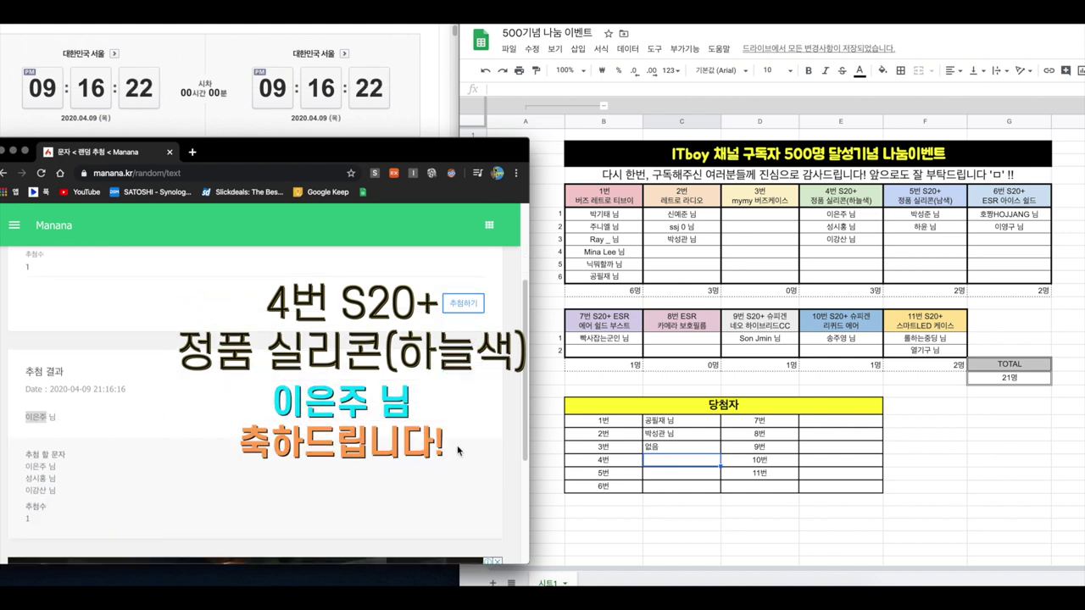
{"action": "double_click", "coordinate": [681, 462]}
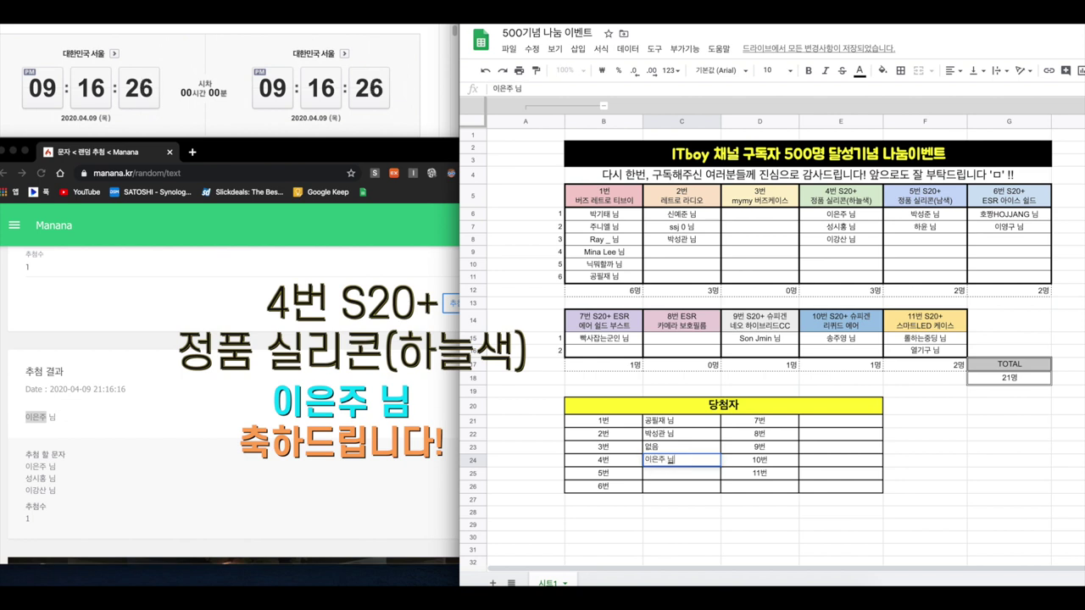
{"action": "key", "text": "Return"}
{"action": "left_click", "coordinate": [142, 356]}
{"action": "scroll", "coordinate": [142, 356], "scroll_direction": "up", "scroll_amount": 2}
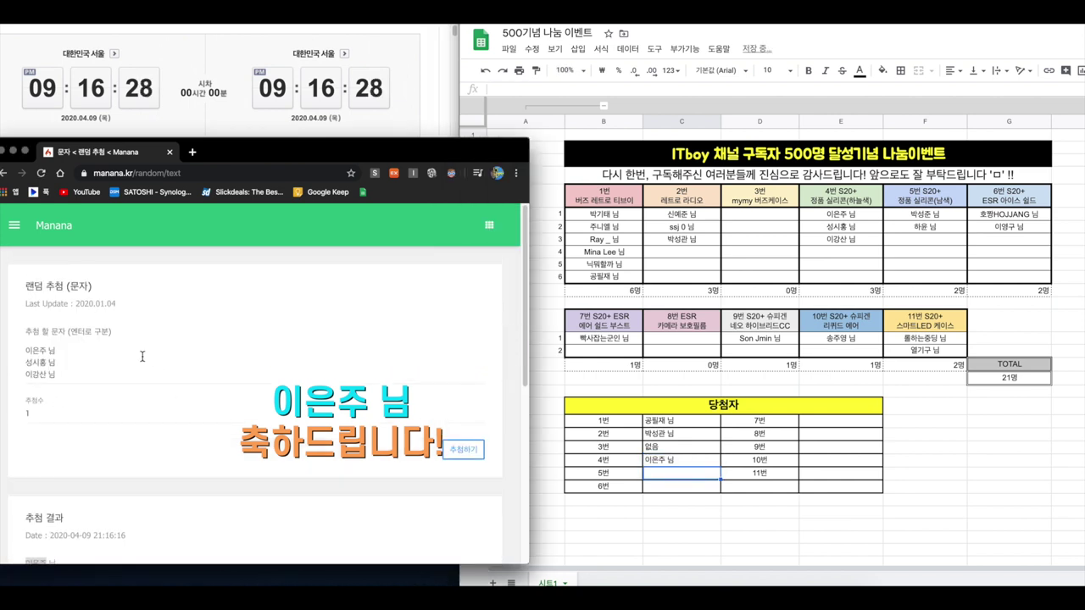
Clear the list, enter the two prize-5 entrants, and run the draw
{"action": "key", "text": "super+a"}
{"action": "key", "text": "BackSpace"}
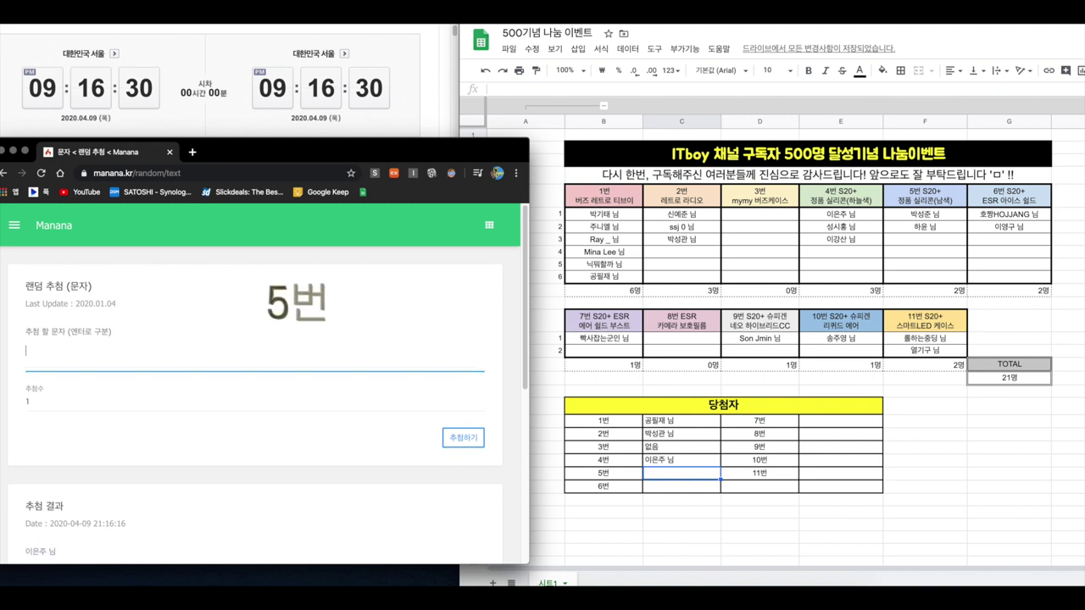
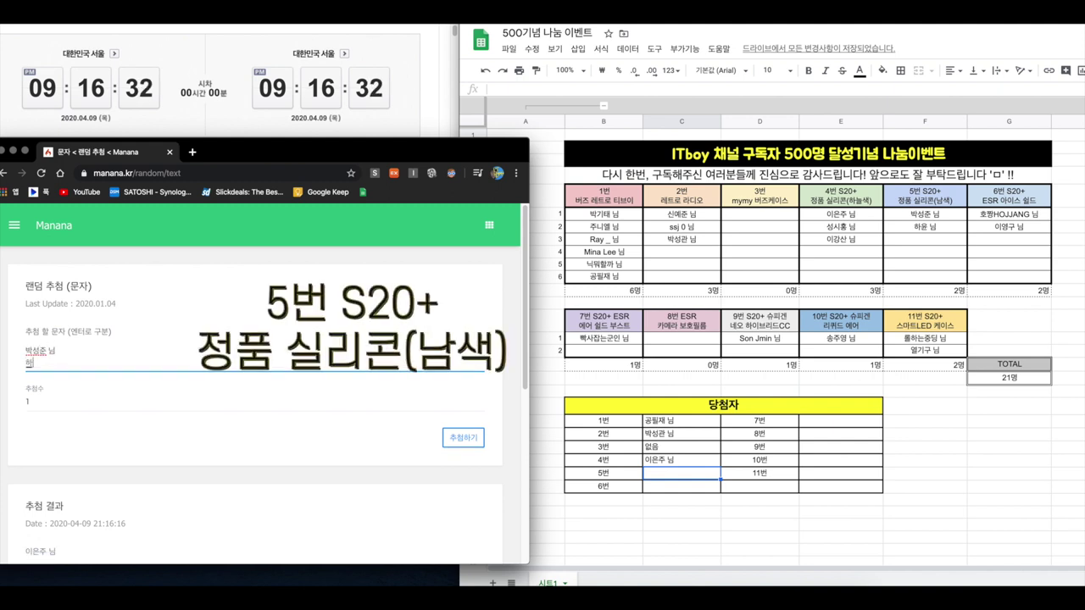
{"action": "left_click", "coordinate": [463, 438]}
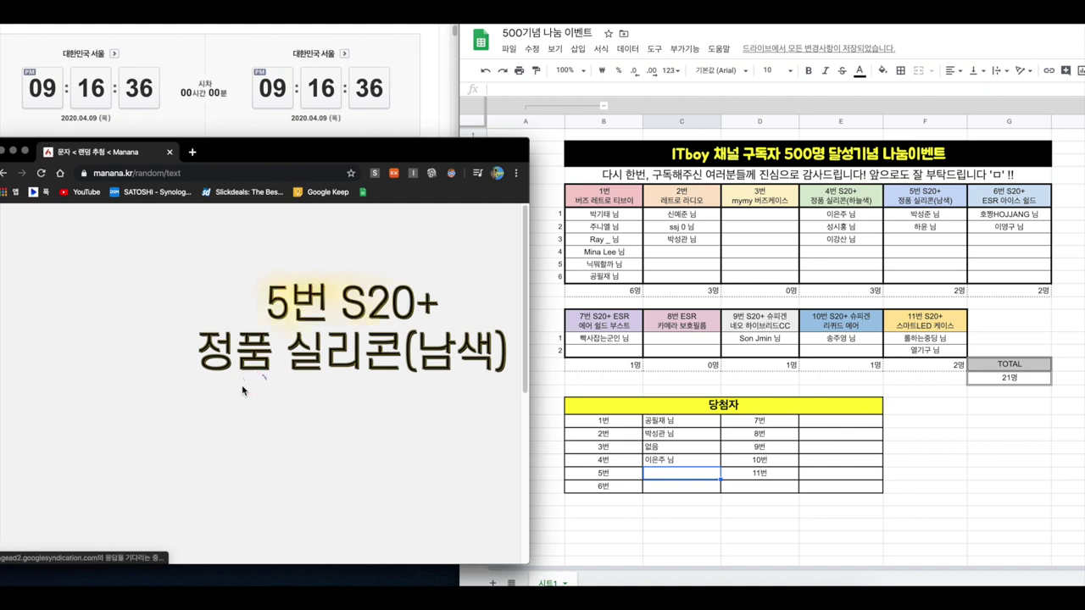
Type the prize-5 winner into cell C25 beside 5번
{"action": "scroll", "coordinate": [241, 390], "scroll_direction": "down", "scroll_amount": 2}
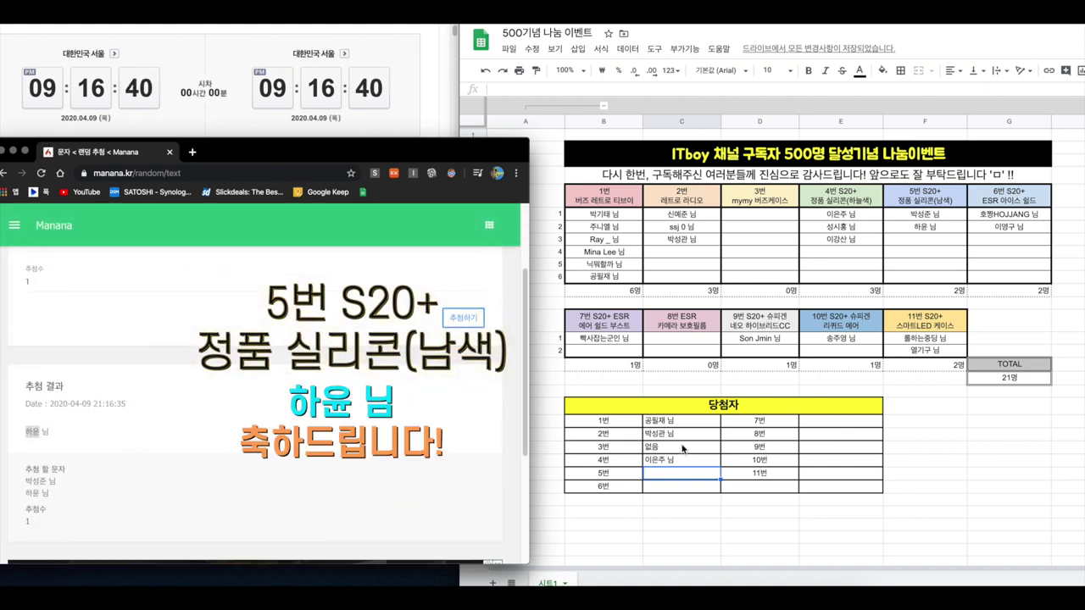
{"action": "left_click", "coordinate": [661, 477]}
{"action": "type", "text": "항윤 님"}
{"action": "key", "text": "Return"}
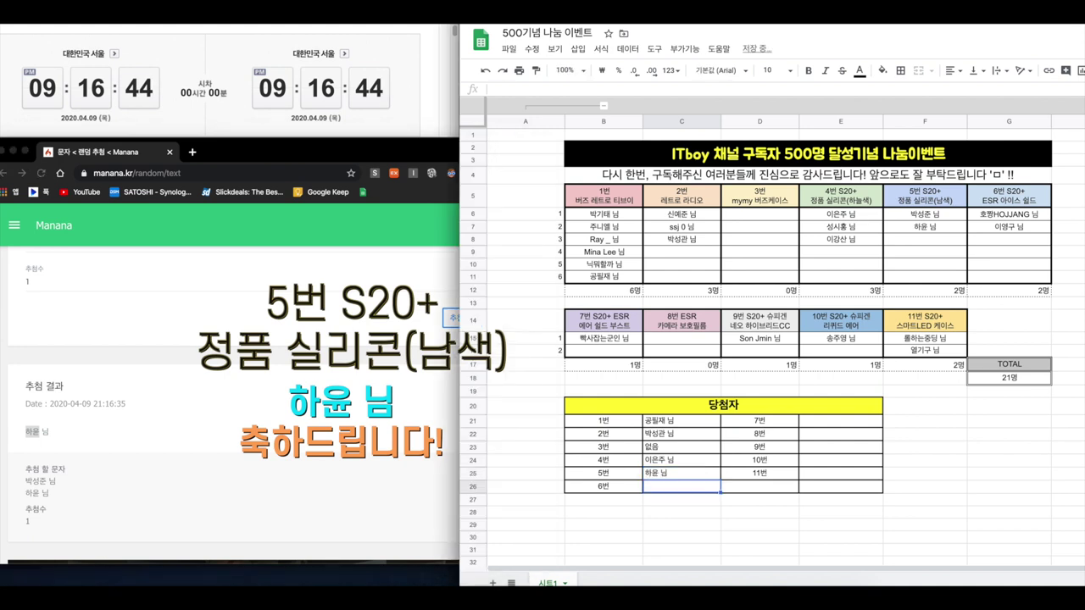
Swap in the two prize-6 entrant names, run the draw, and view the 추첨 결과
{"action": "left_click", "coordinate": [131, 392]}
{"action": "scroll", "coordinate": [116, 331], "scroll_direction": "up", "scroll_amount": 5}
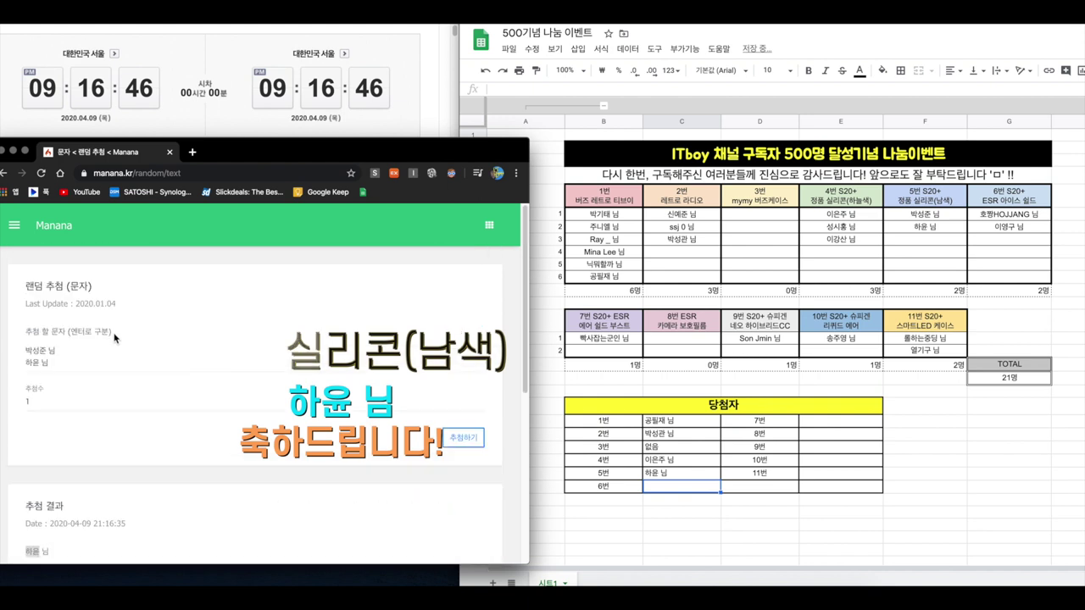
{"action": "key", "text": "super+a"}
{"action": "key", "text": "BackSpace"}
{"action": "type", "text": "호쩨ㅇHOJJ"}
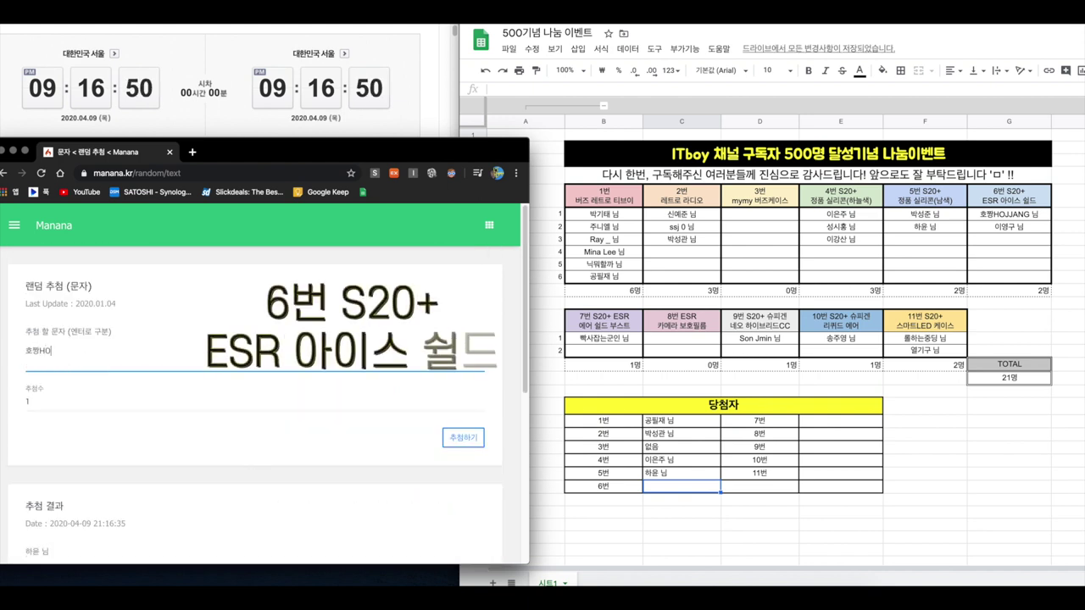
{"action": "type", "text": "ASNG"}
{"action": "key", "text": "BackSpace"}
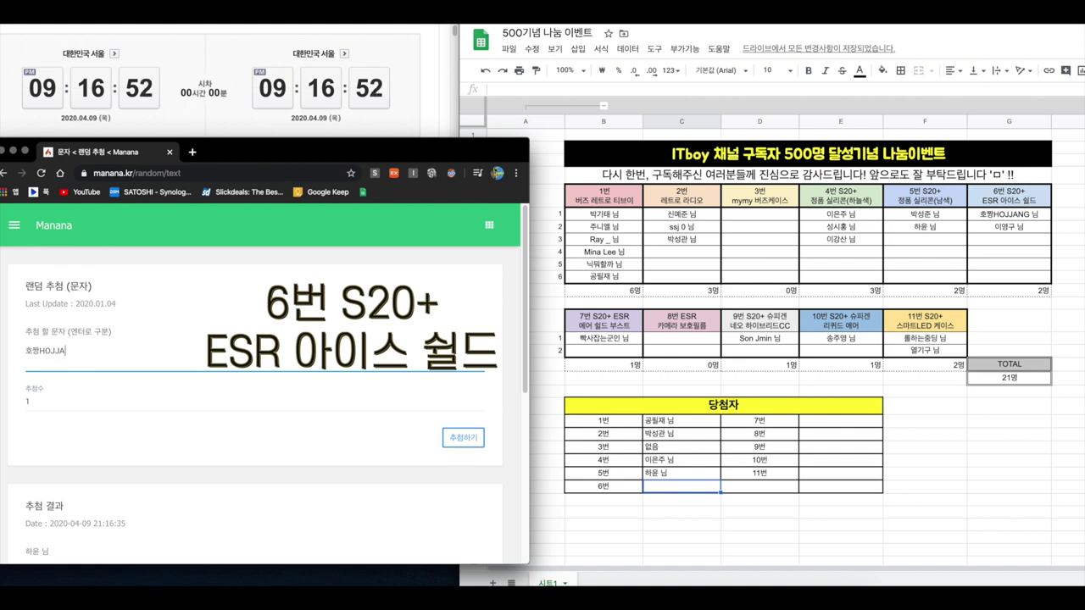
{"action": "type", "text": "G 님 "}
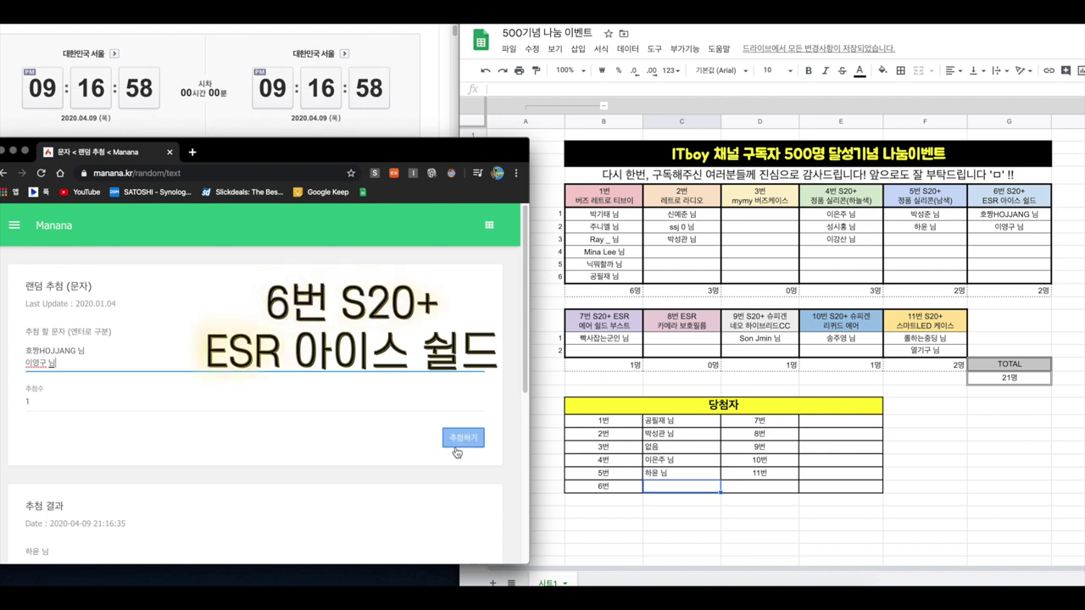
{"action": "left_click", "coordinate": [462, 438]}
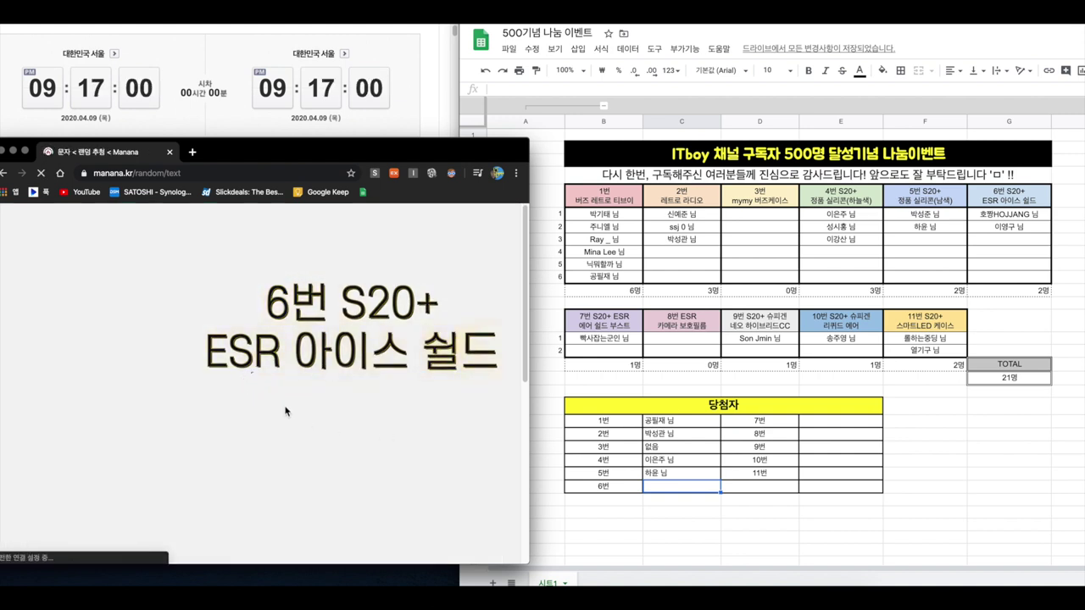
{"action": "scroll", "coordinate": [135, 415], "scroll_direction": "down", "scroll_amount": 3}
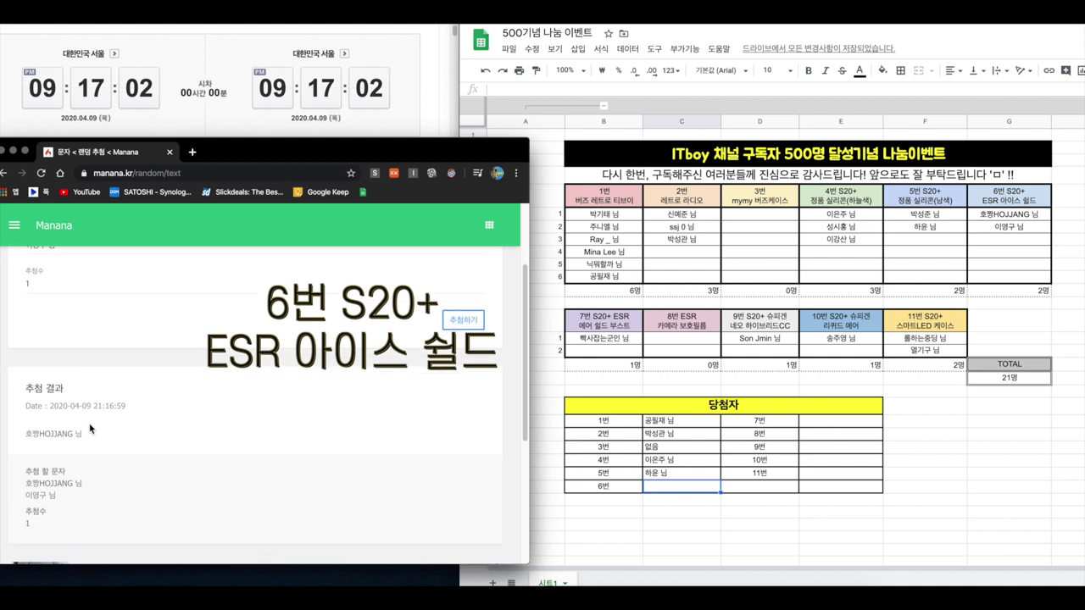
{"action": "left_click_drag", "start_coordinate": [26, 434], "coordinate": [64, 436]}
{"action": "left_click", "coordinate": [192, 437]}
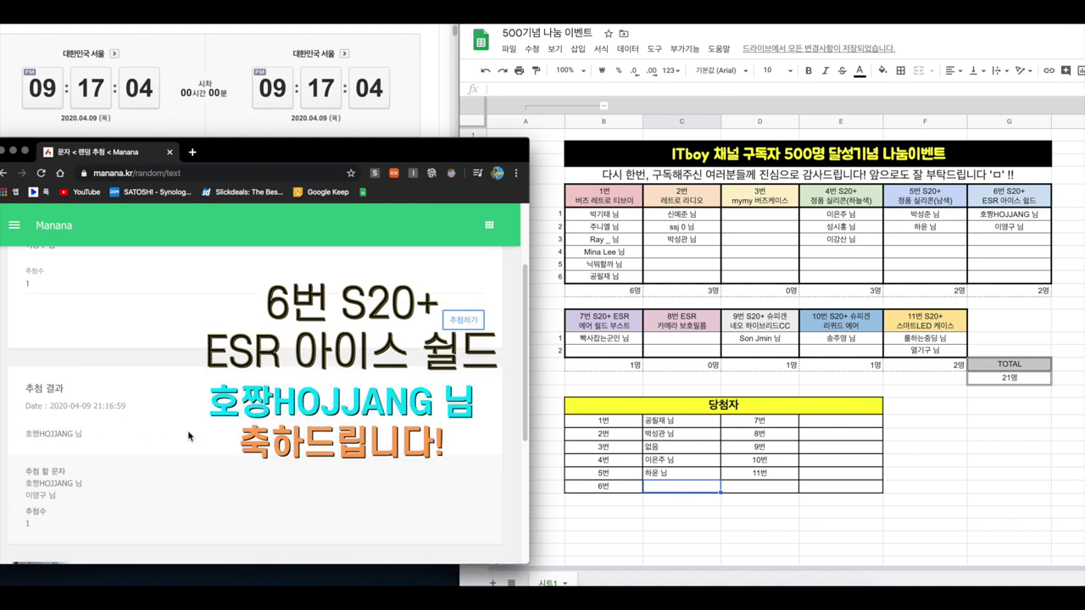
Enter the prize-6 winner in C26 and the prize-7 winner in E21
{"action": "left_click", "coordinate": [669, 487]}
{"action": "type", "text": "호"}
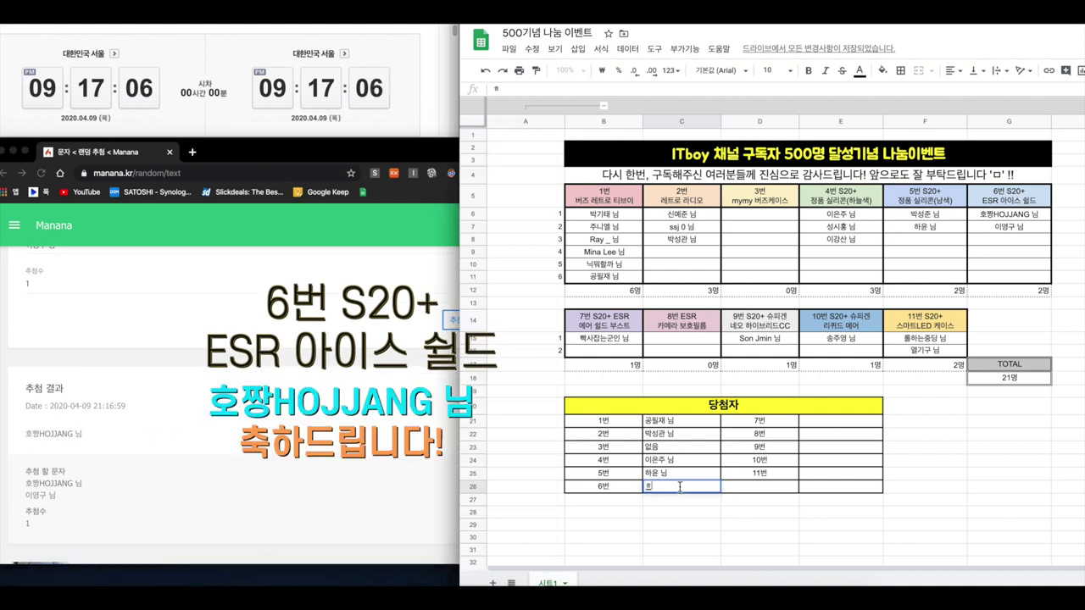
{"action": "type", "text": "짱HO"}
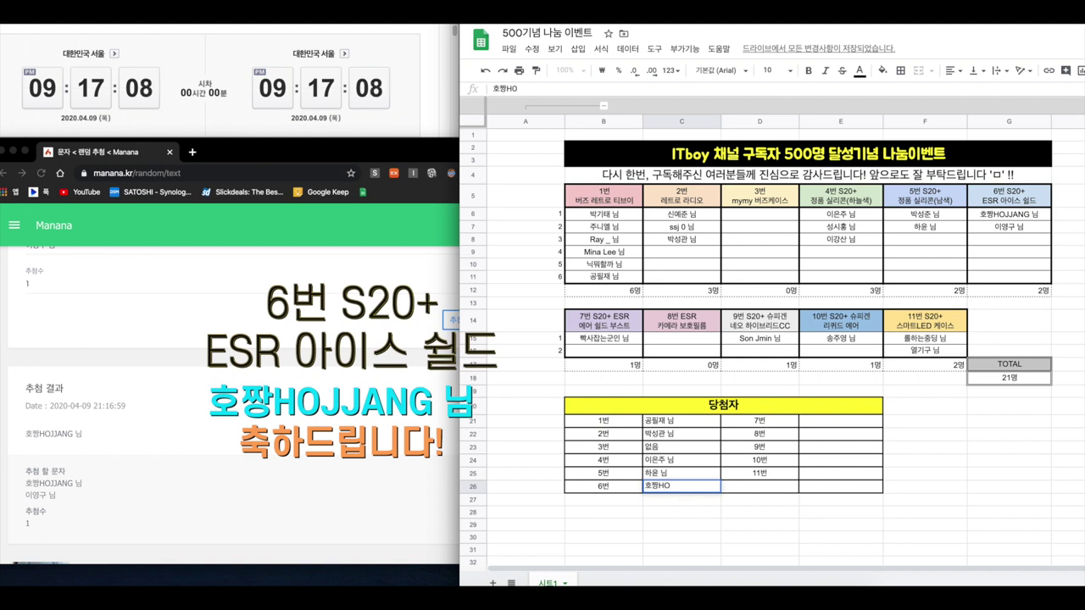
{"action": "type", "text": "JJANG 님"}
{"action": "key", "text": "Return"}
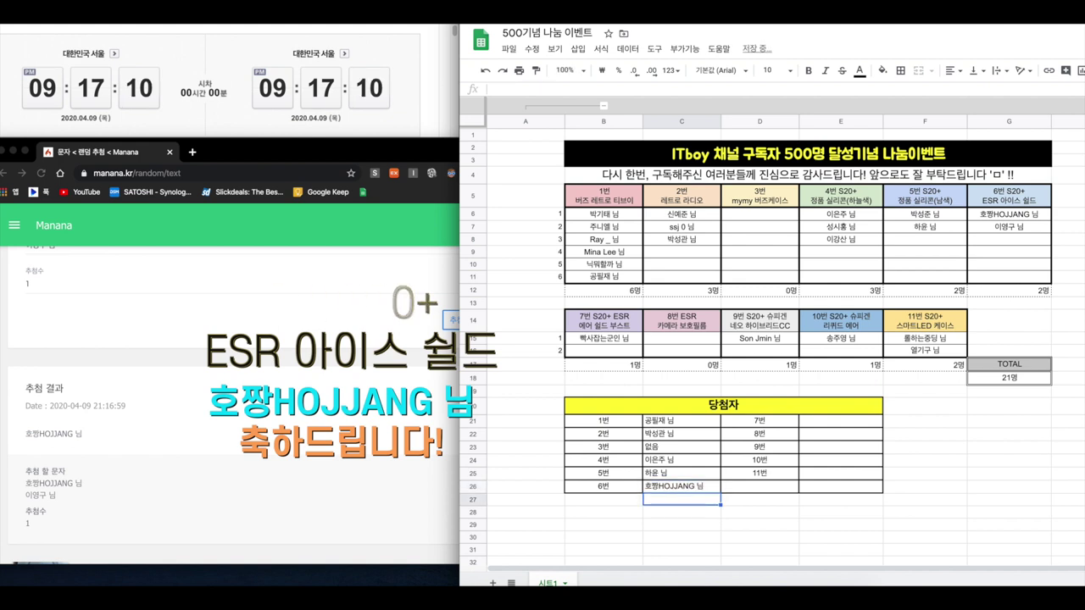
{"action": "left_click", "coordinate": [852, 420]}
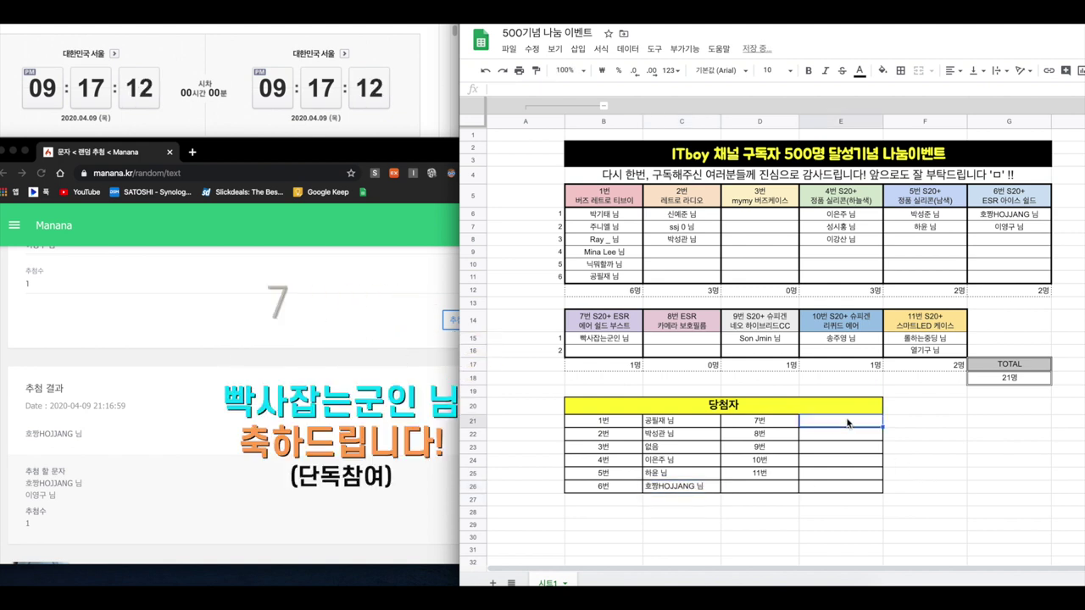
{"action": "type", "text": "박씨"}
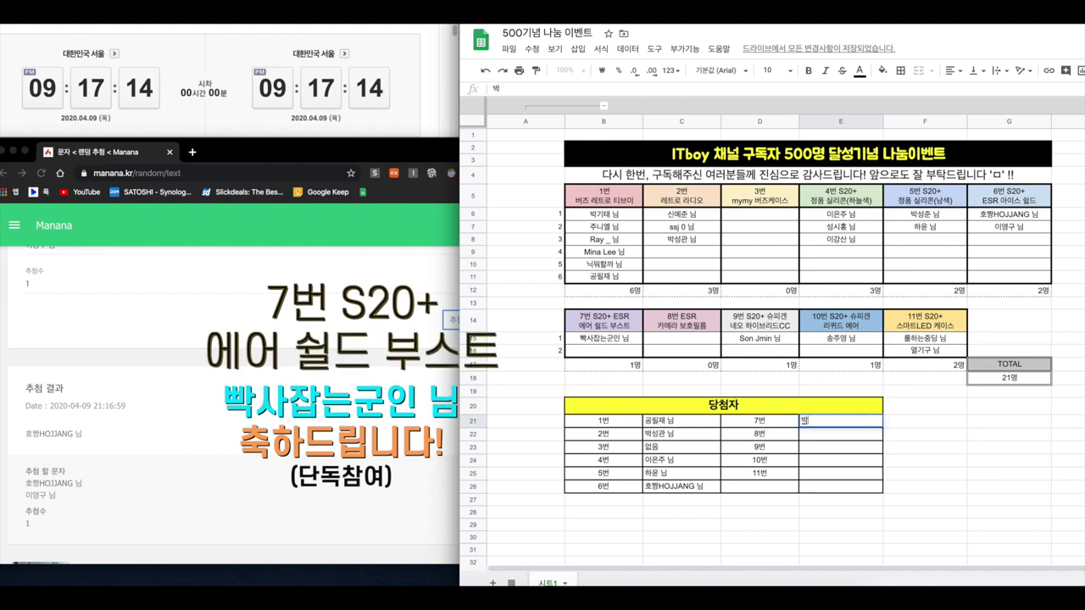
{"action": "key", "text": "BackSpace"}
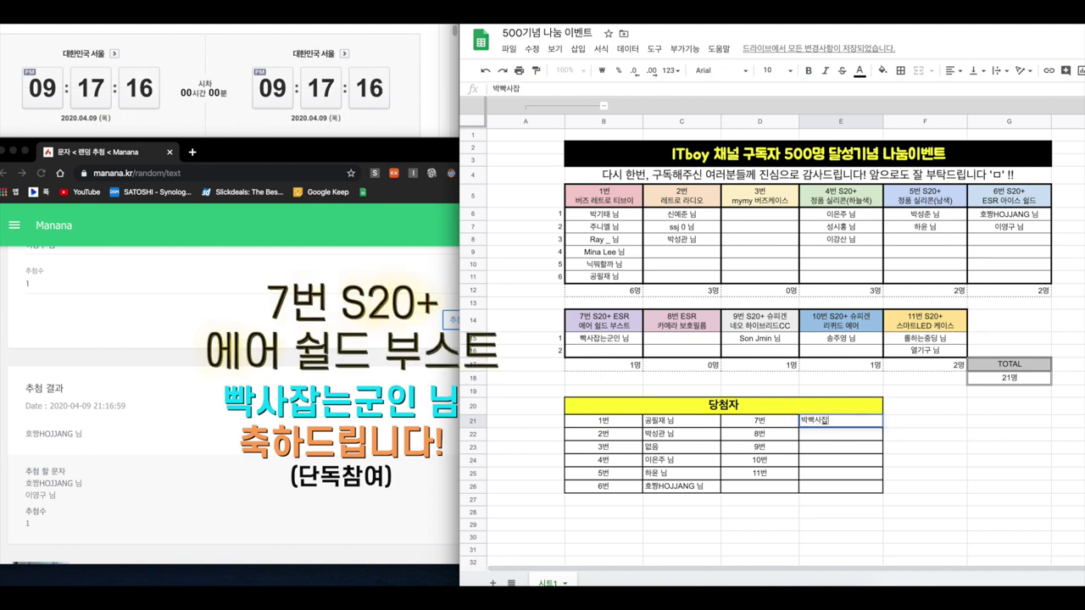
{"action": "type", "text": "빡사잡는 군인 님"}
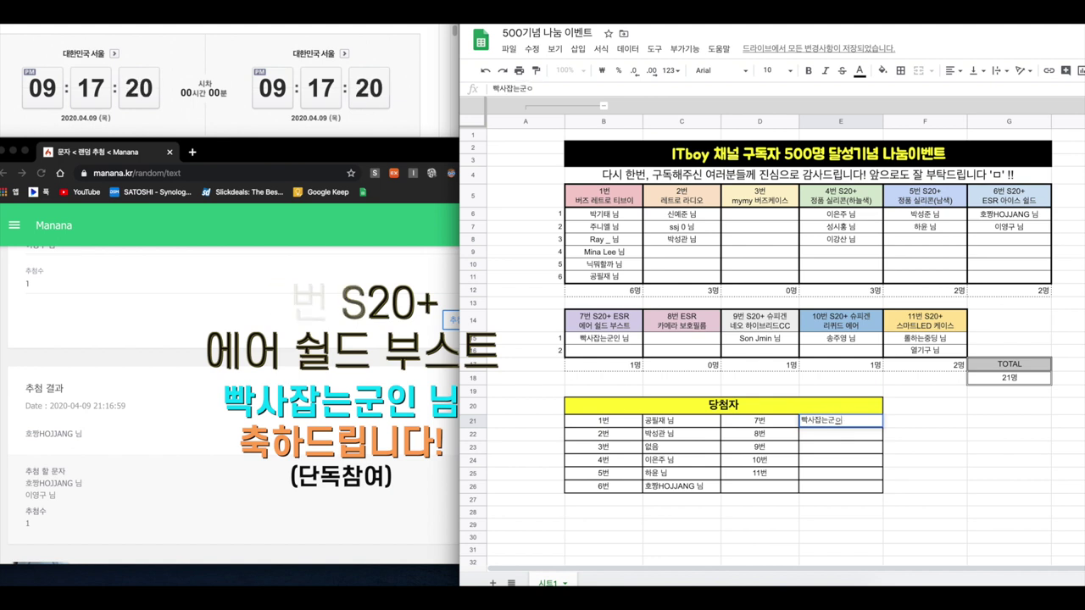
{"action": "key", "text": "Return"}
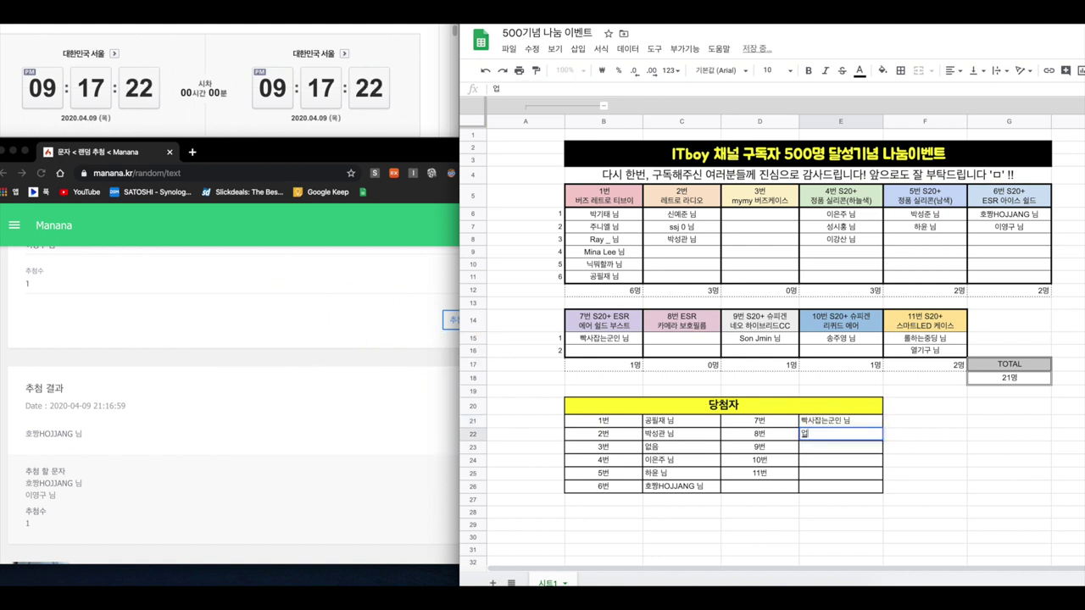
Fill E22:E24 with 없음 for 8번 and the winners for 9번 and 10번
{"action": "type", "text": "없음"}
{"action": "key", "text": "Return"}
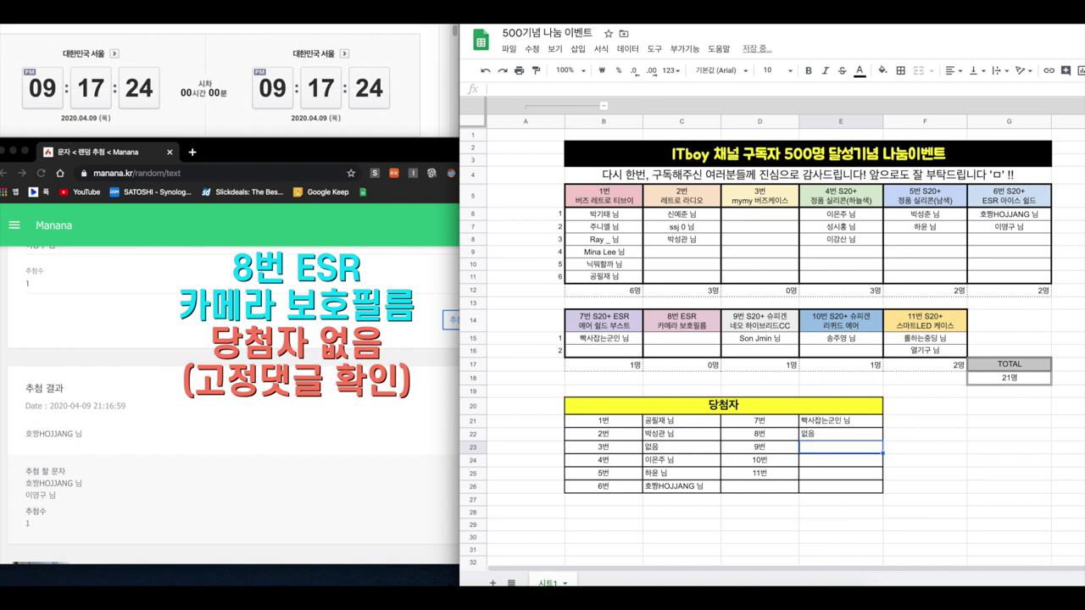
{"action": "key", "text": "Return"}
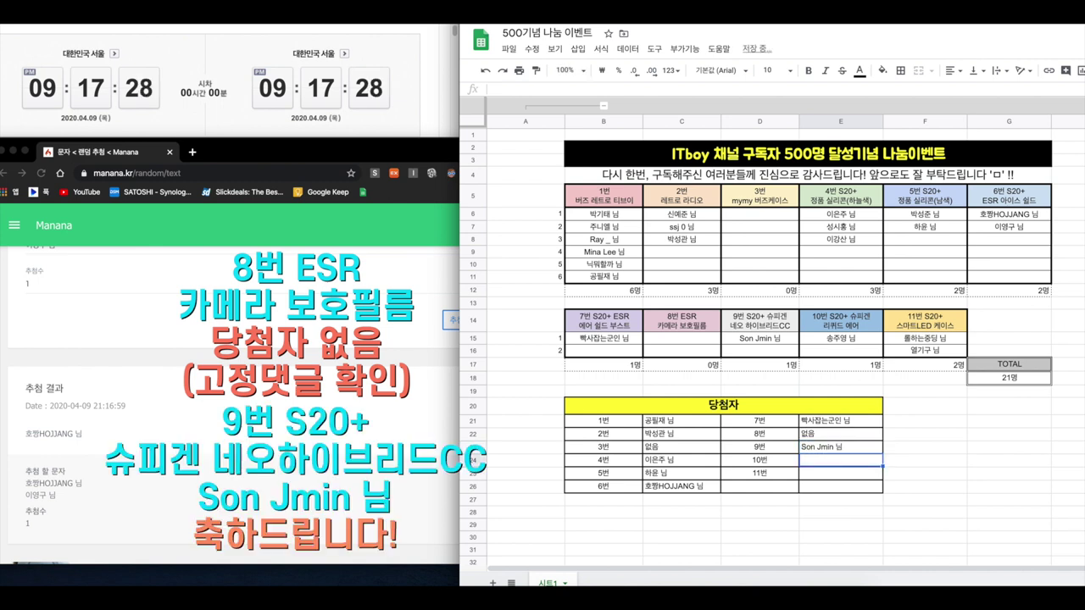
{"action": "key", "text": "Return"}
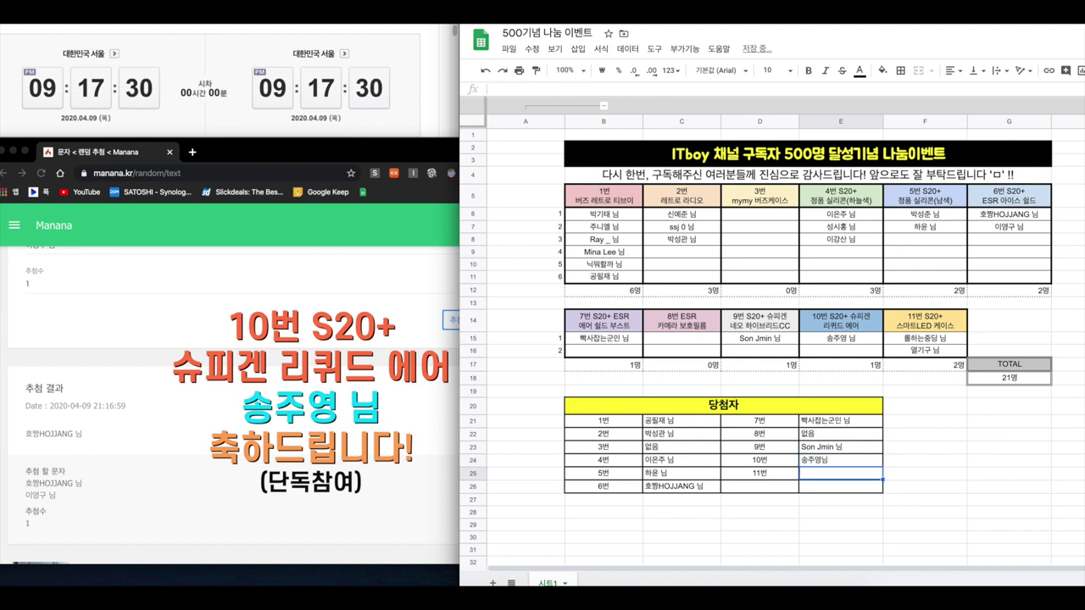
Replace the Manana list with the two prize-11 entrant names and run the draw
{"action": "left_click", "coordinate": [94, 348]}
{"action": "scroll", "coordinate": [94, 347], "scroll_direction": "up", "scroll_amount": 3}
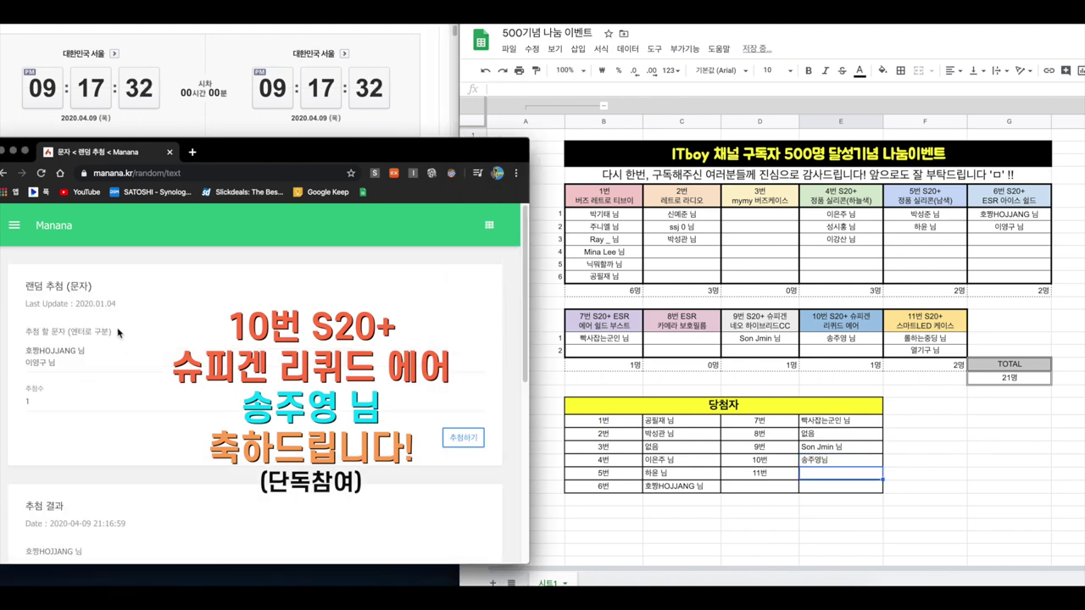
{"action": "key", "text": "ctrl+a"}
{"action": "type", "text": "롤"}
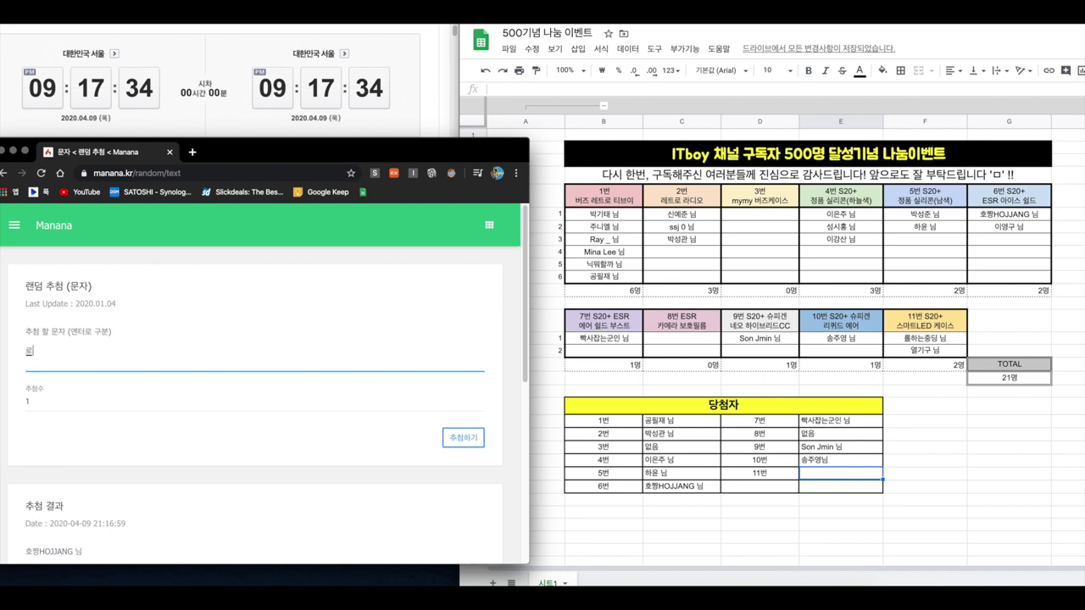
{"action": "type", "text": "하는중딩 님"}
{"action": "key", "text": "Return"}
{"action": "type", "text": "열기구 님"}
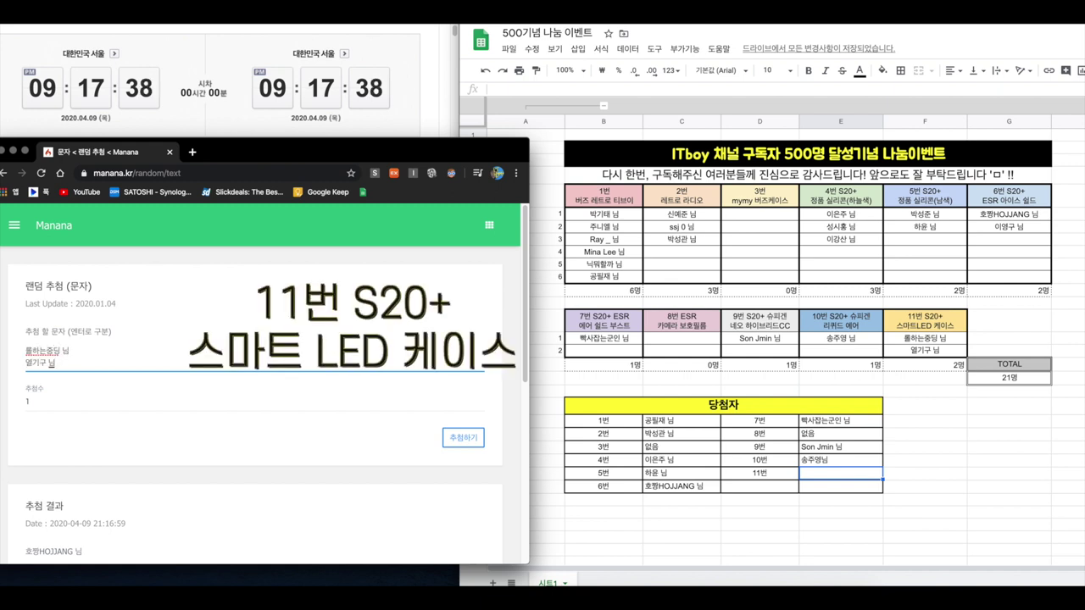
{"action": "left_click", "coordinate": [463, 438]}
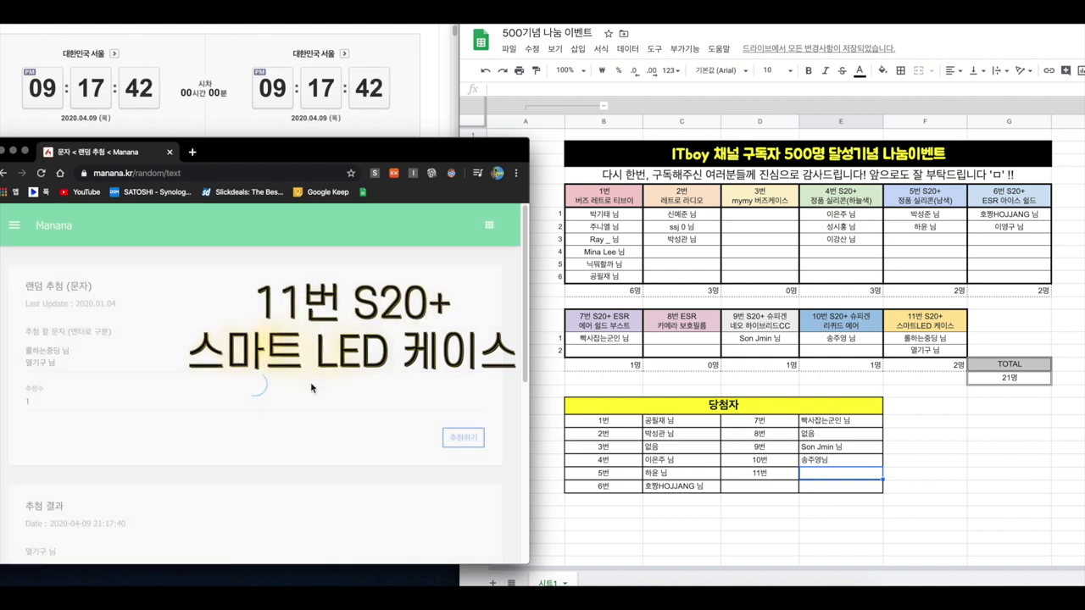
{"action": "scroll", "coordinate": [254, 398], "scroll_direction": "down", "scroll_amount": 1}
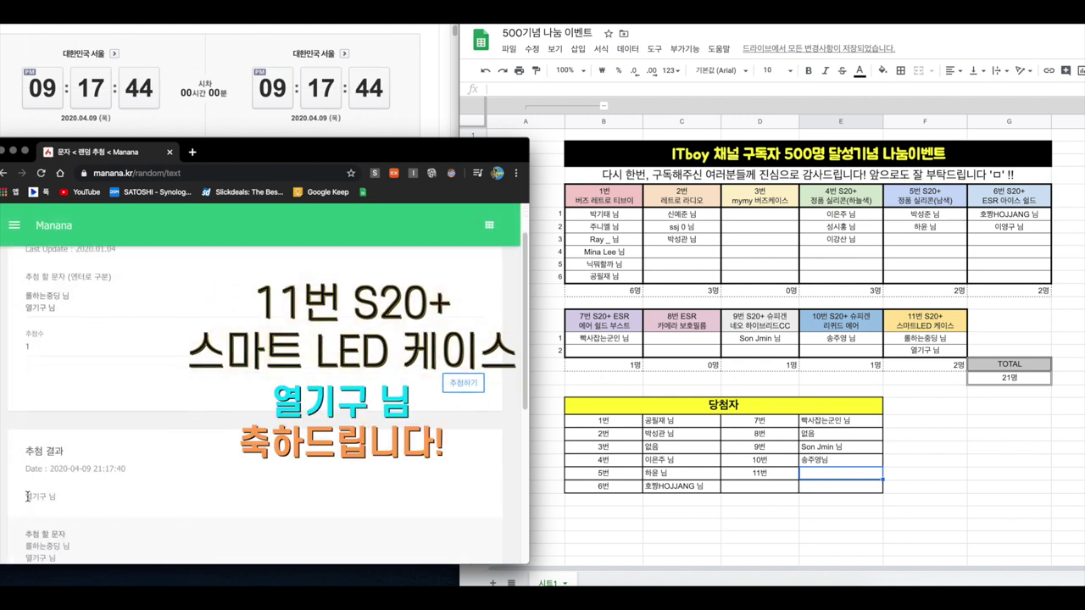
Enter the prize-11 winner in cell E25 beside 11번
{"action": "left_click", "coordinate": [839, 473]}
{"action": "type", "text": "열기구"}
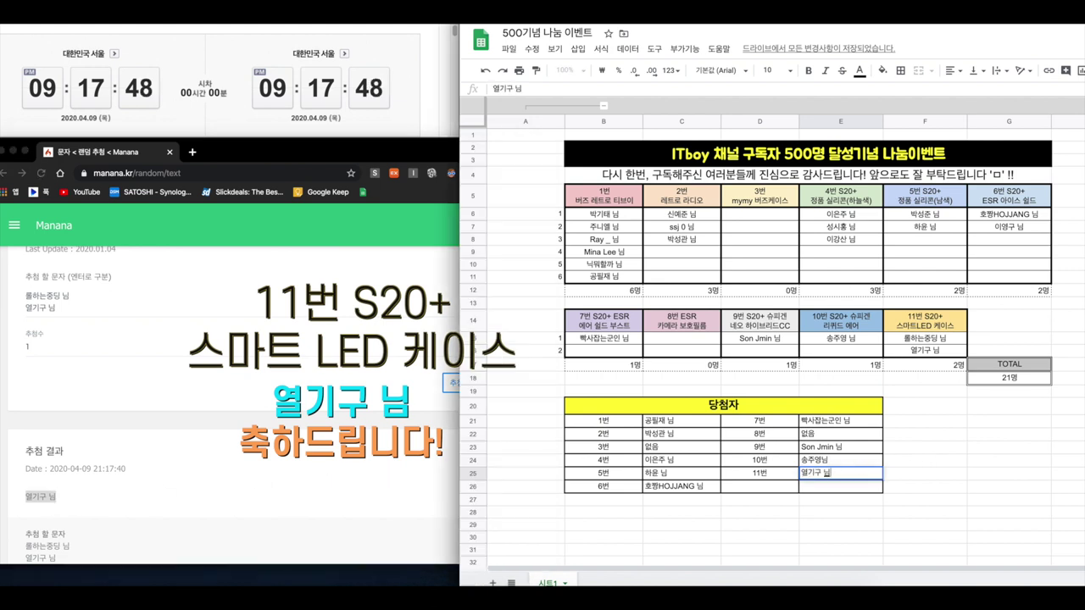
{"action": "type", "text": " 님"}
{"action": "key", "text": "Return"}
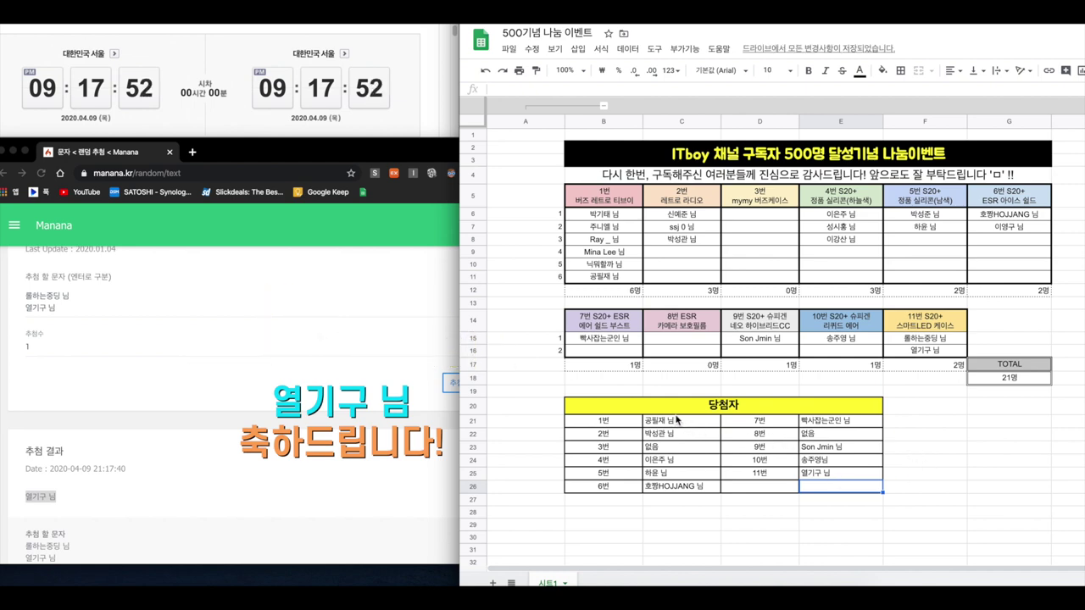
Center-align the winner names in C21:C26 and E21:E25
{"action": "left_click", "coordinate": [690, 465]}
{"action": "left_click_drag", "start_coordinate": [689, 426], "coordinate": [695, 490]}
{"action": "left_click", "coordinate": [953, 72]}
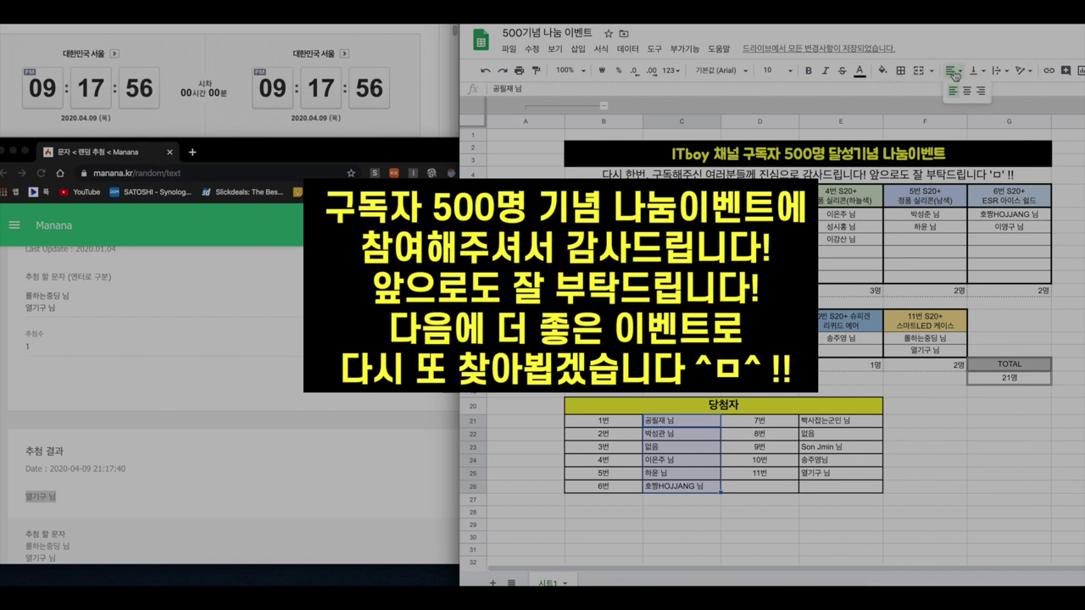
{"action": "left_click", "coordinate": [968, 93]}
{"action": "left_click_drag", "start_coordinate": [842, 421], "coordinate": [840, 476]}
{"action": "left_click", "coordinate": [958, 74]}
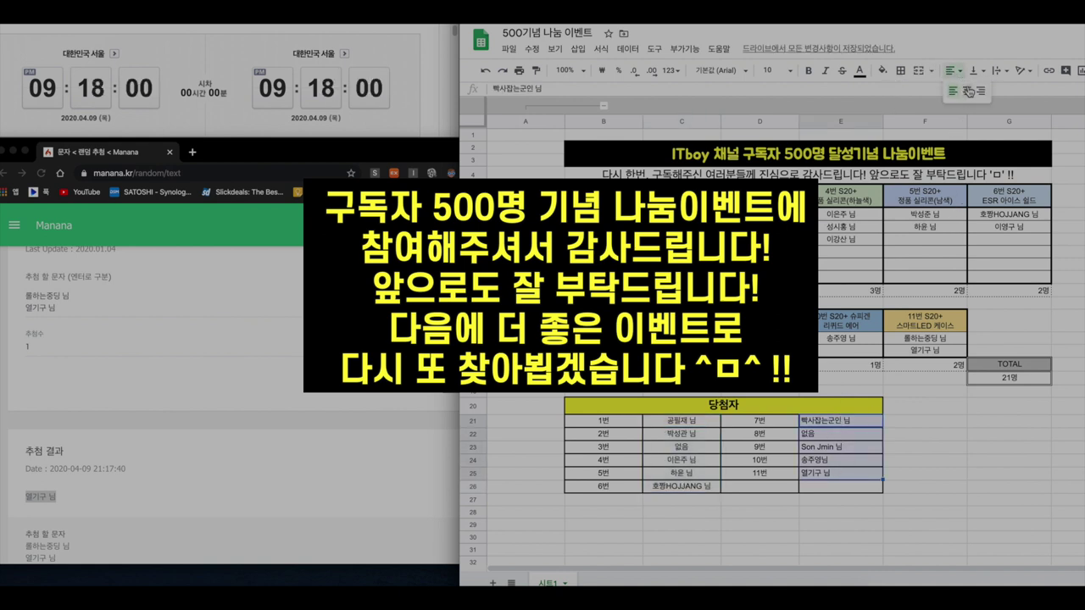
{"action": "left_click", "coordinate": [969, 93]}
Review the finished 당첨자 table and pick cell E28 below it
{"action": "left_click", "coordinate": [715, 510]}
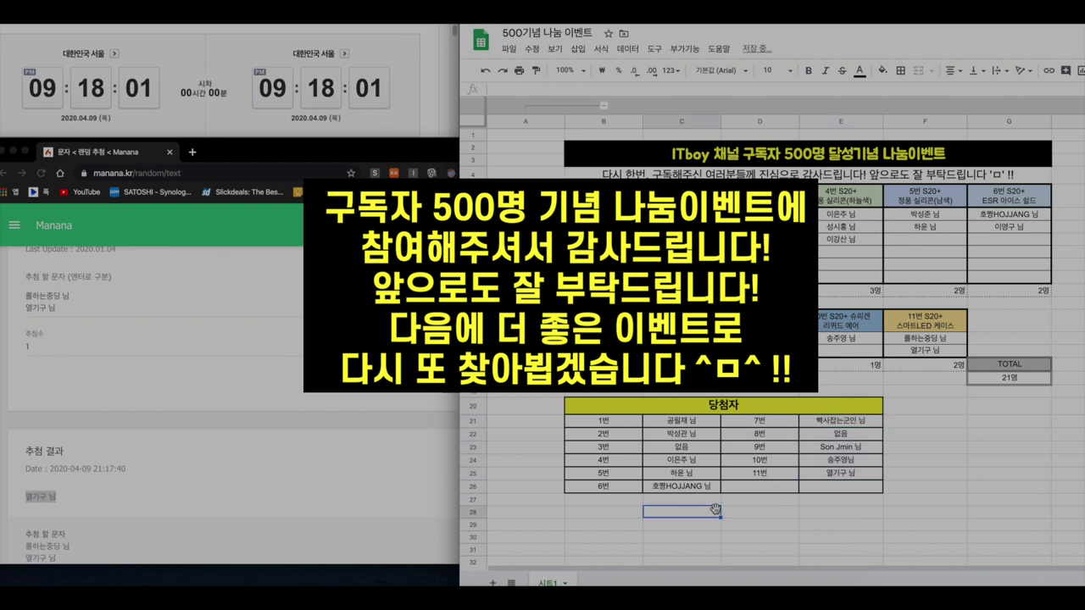
{"action": "left_click", "coordinate": [583, 406]}
{"action": "left_click_drag", "start_coordinate": [559, 394], "coordinate": [966, 516]}
{"action": "left_click", "coordinate": [796, 511]}
{"action": "left_click", "coordinate": [610, 513]}
{"action": "left_click", "coordinate": [818, 511]}
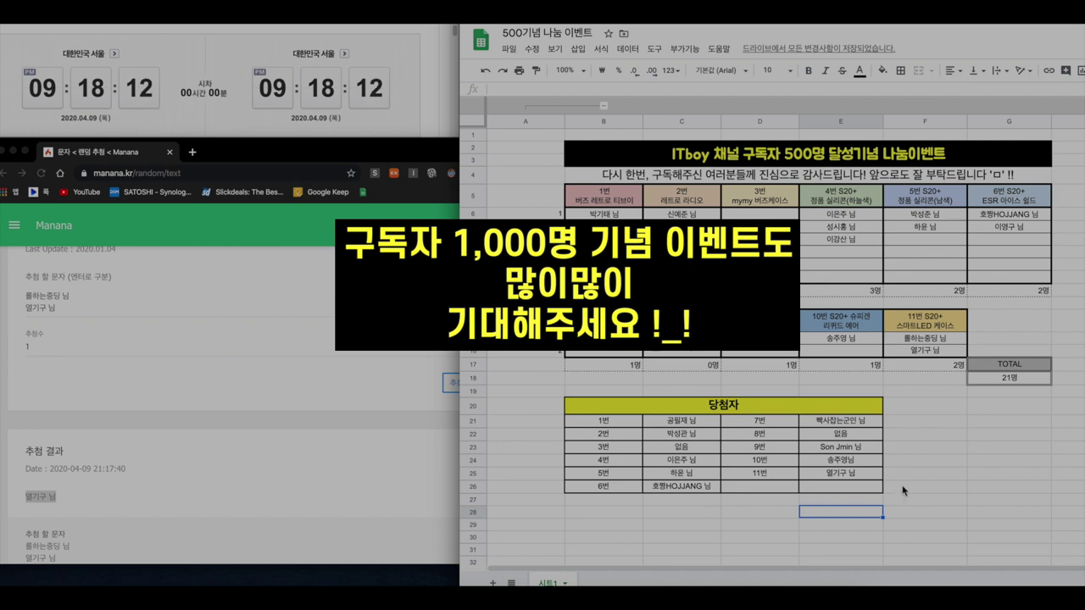
Type 축하드립니다 !!! into cell E28 below the winners table
{"action": "left_click_drag", "start_coordinate": [617, 411], "coordinate": [683, 490]}
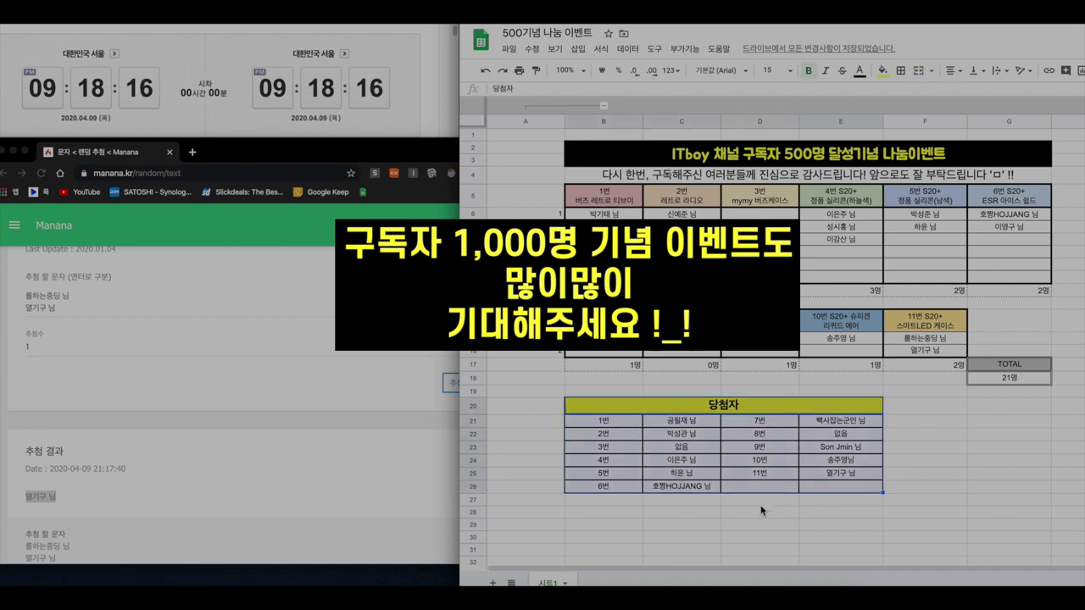
{"action": "left_click", "coordinate": [812, 511]}
{"action": "type", "text": "축하드립니다 !!!"}
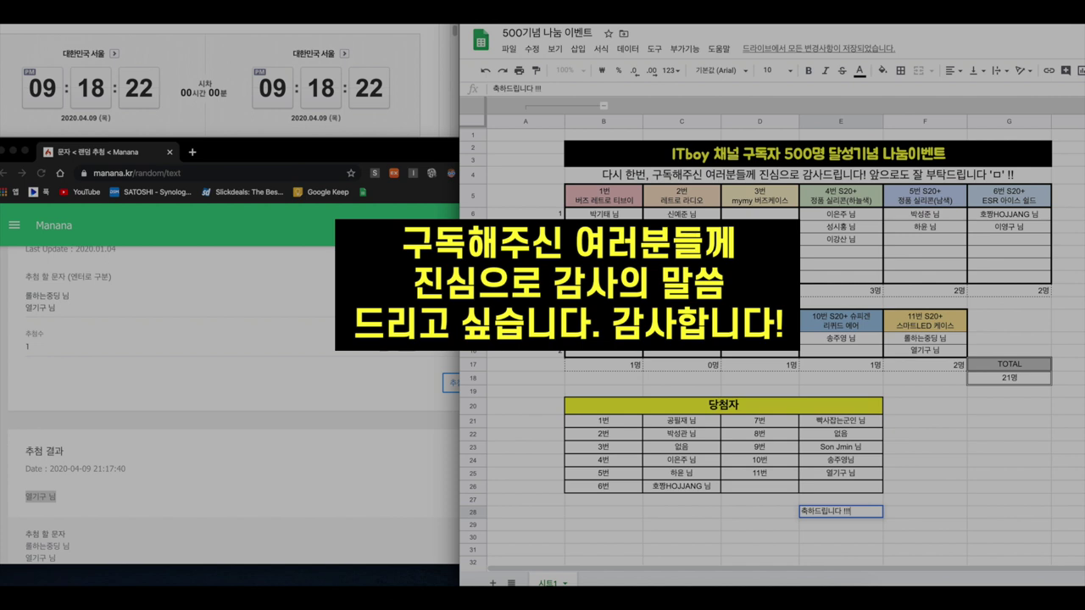
{"action": "key", "text": "Return"}
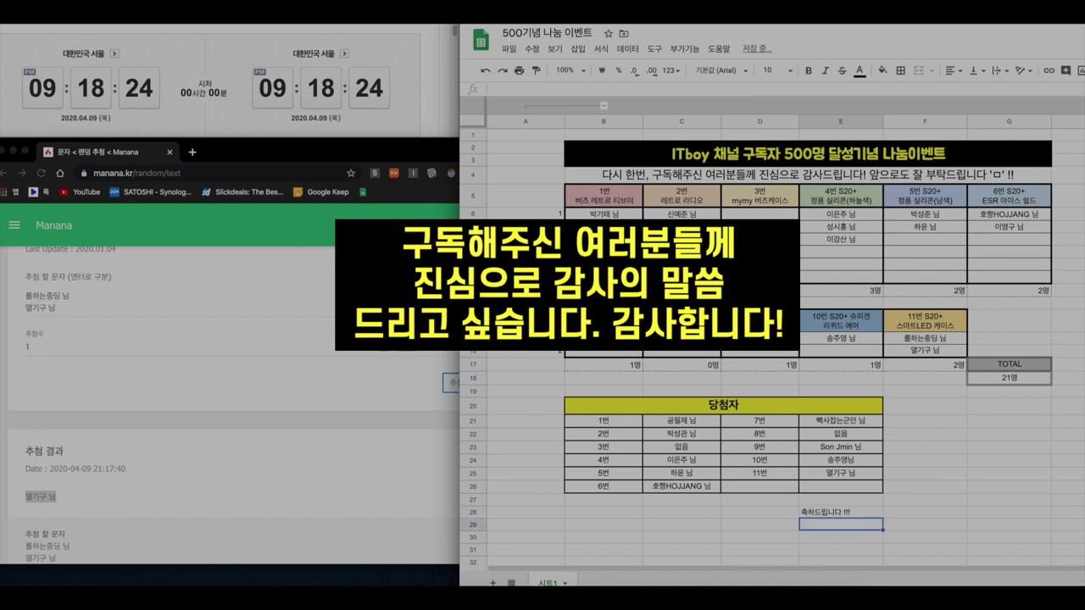